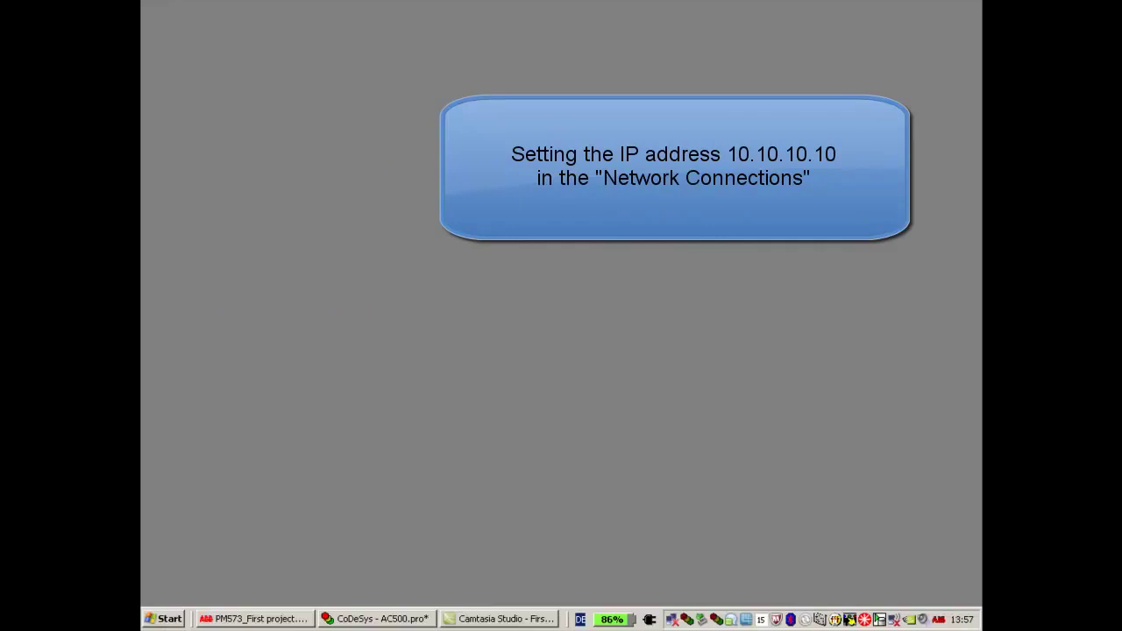
Open the Local Area Connection 3 properties and select the Internet Protocol (TCP/IP) entry
{"action": "left_click", "coordinate": [171, 624]}
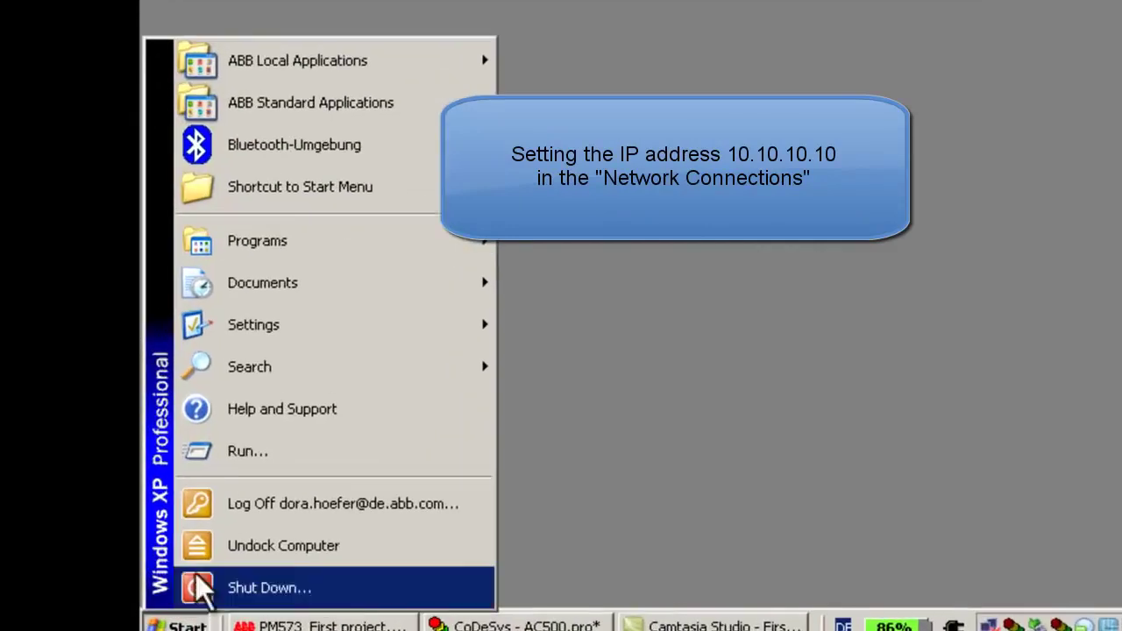
{"action": "mouse_move", "coordinate": [216, 370]}
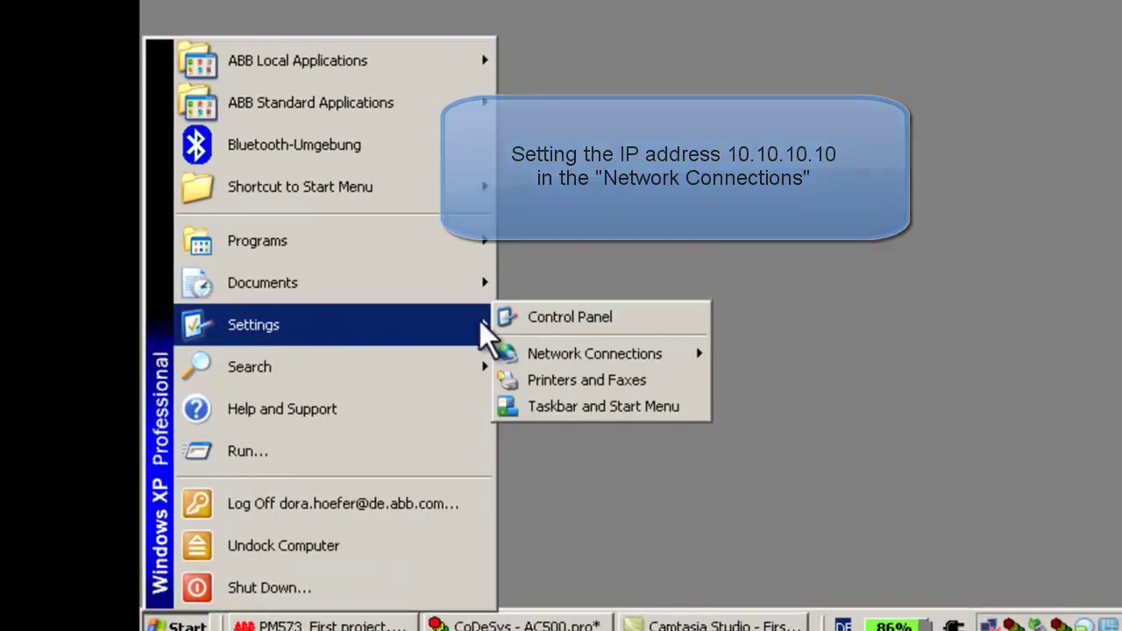
{"action": "mouse_move", "coordinate": [563, 355]}
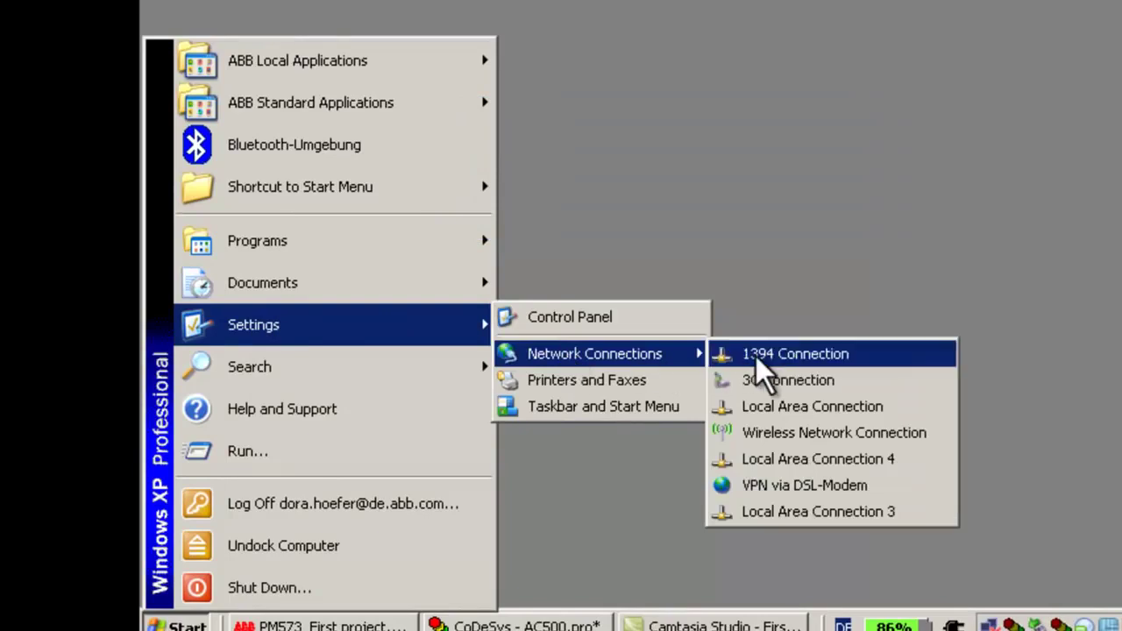
{"action": "left_click", "coordinate": [759, 513]}
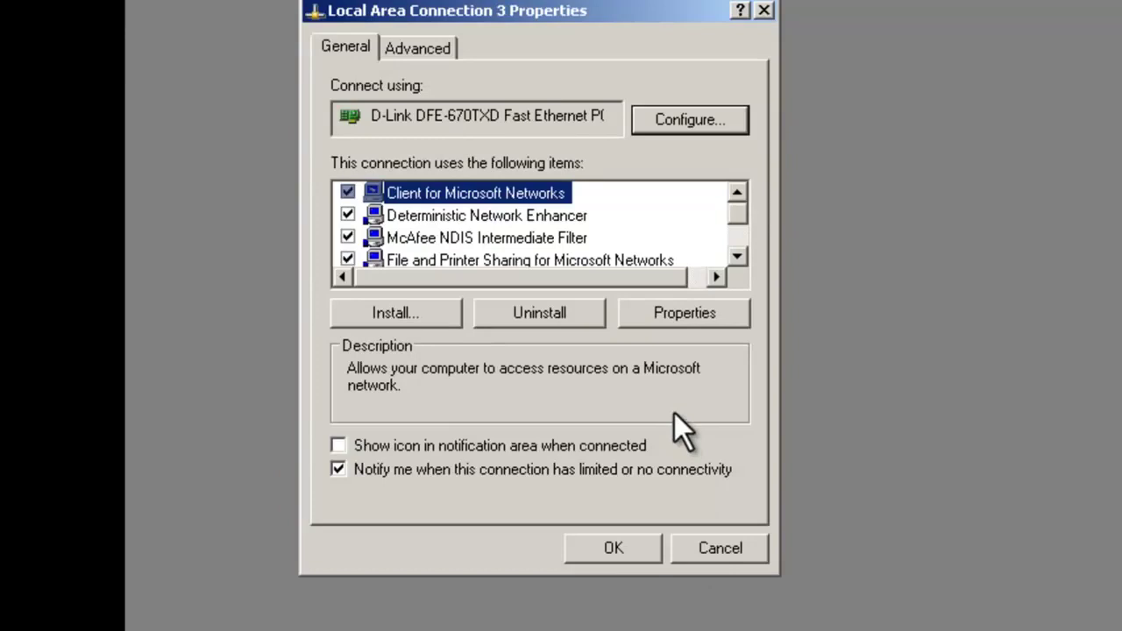
{"action": "left_click_drag", "start_coordinate": [739, 209], "coordinate": [739, 237]}
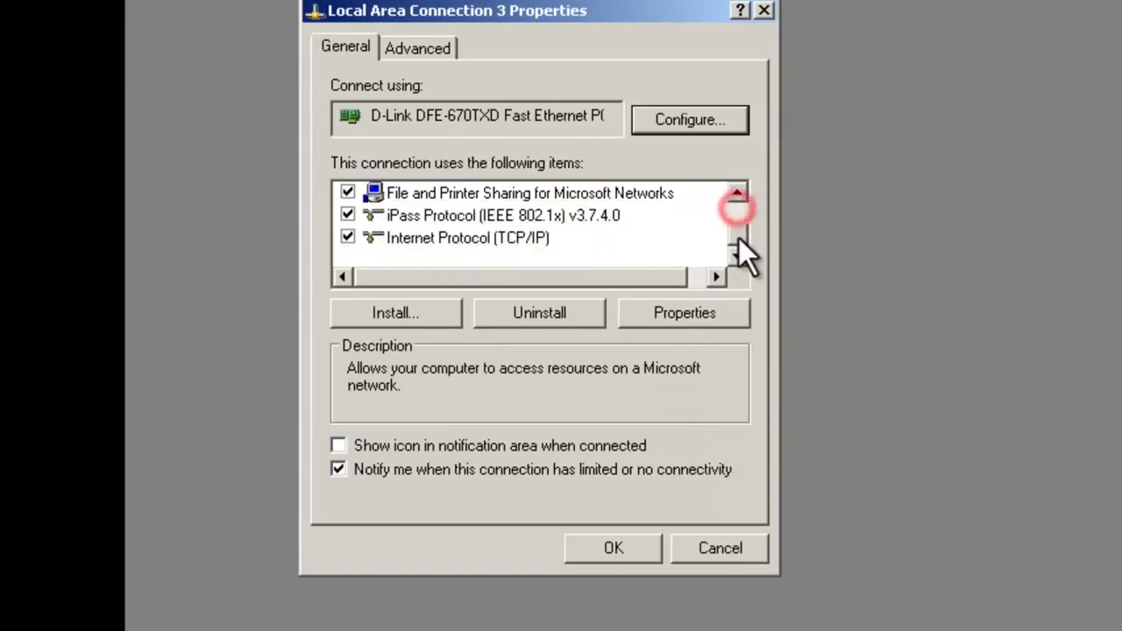
{"action": "left_click", "coordinate": [527, 239]}
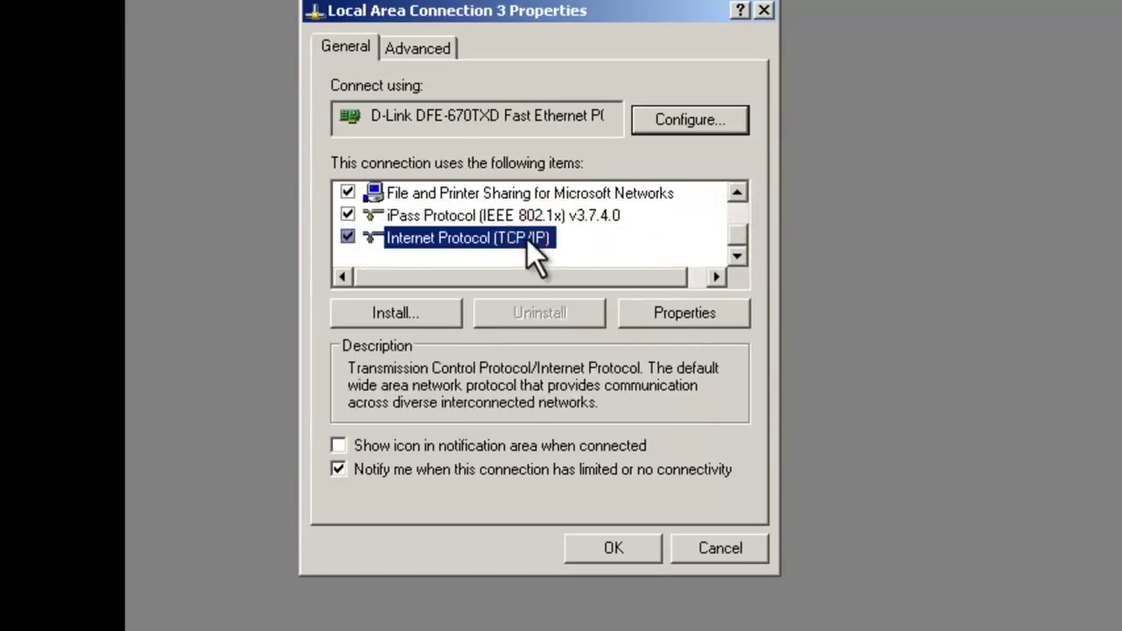
Give the connection fixed IP 10.10.10.10 with subnet mask 255.255.255.0, then close the properties
{"action": "left_click", "coordinate": [666, 317]}
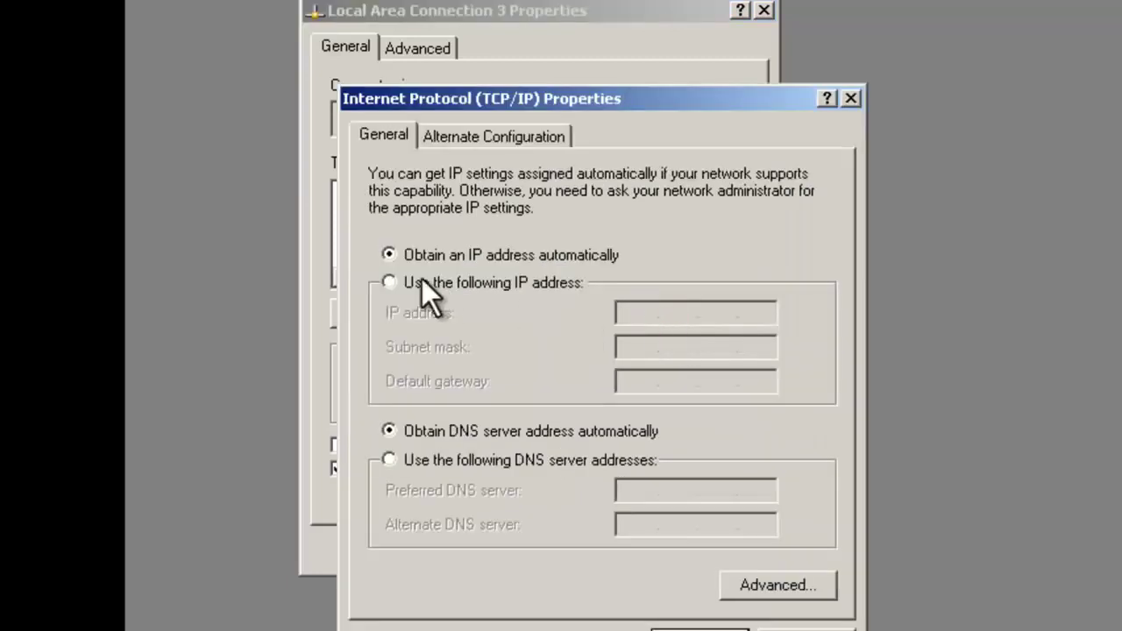
{"action": "left_click", "coordinate": [389, 282]}
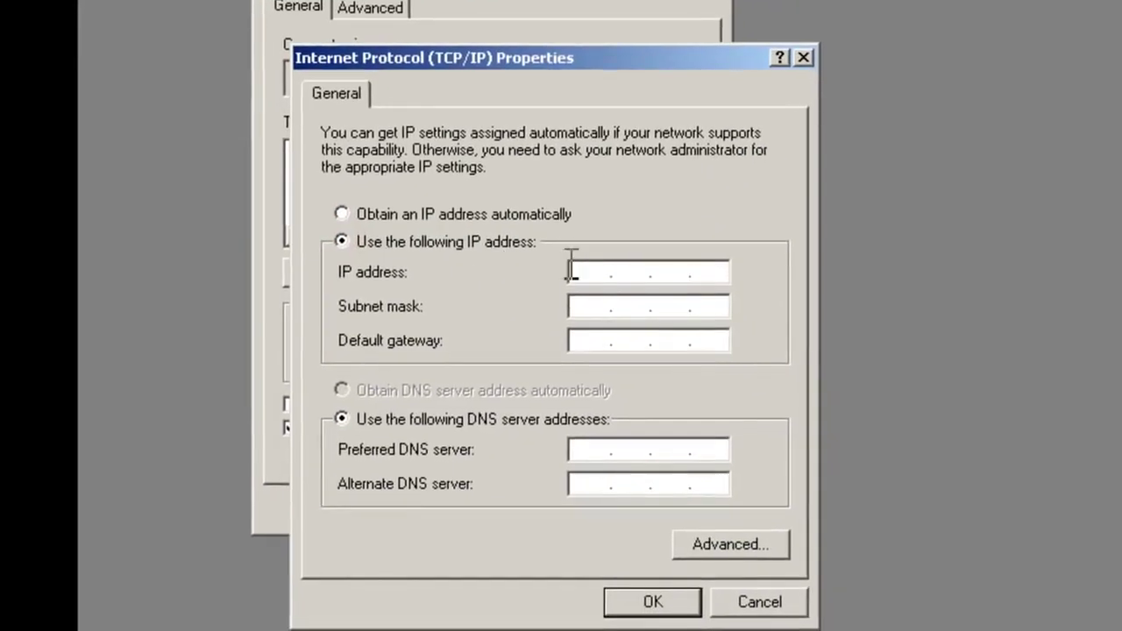
{"action": "left_click", "coordinate": [583, 270]}
{"action": "type", "text": "10 . . ."}
{"action": "left_click", "coordinate": [639, 272]}
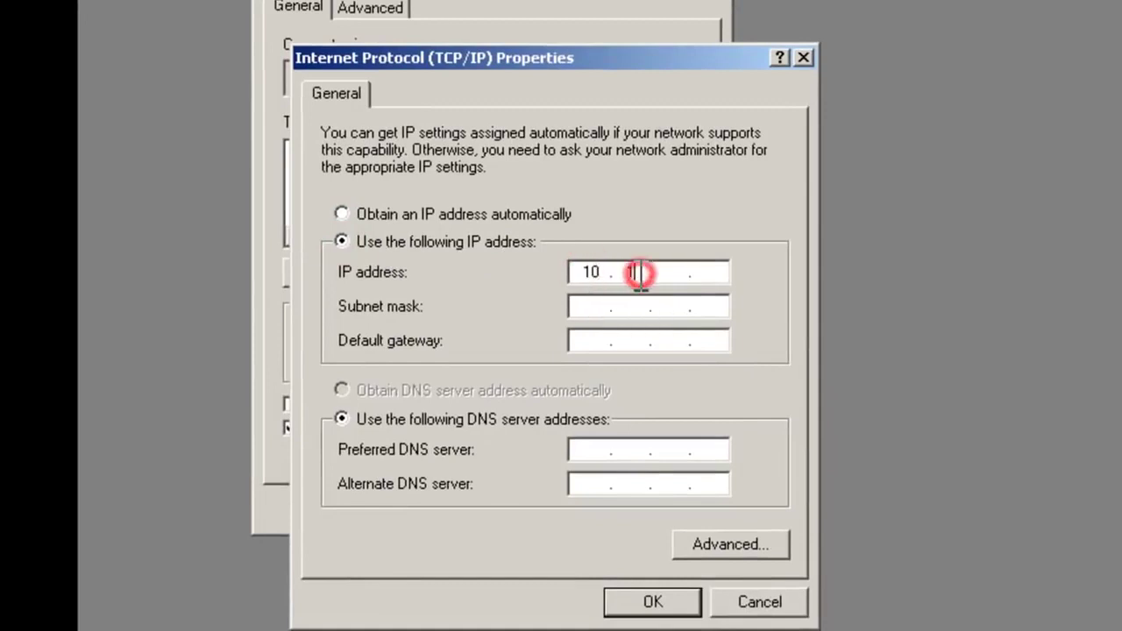
{"action": "type", "text": "10.10.10"}
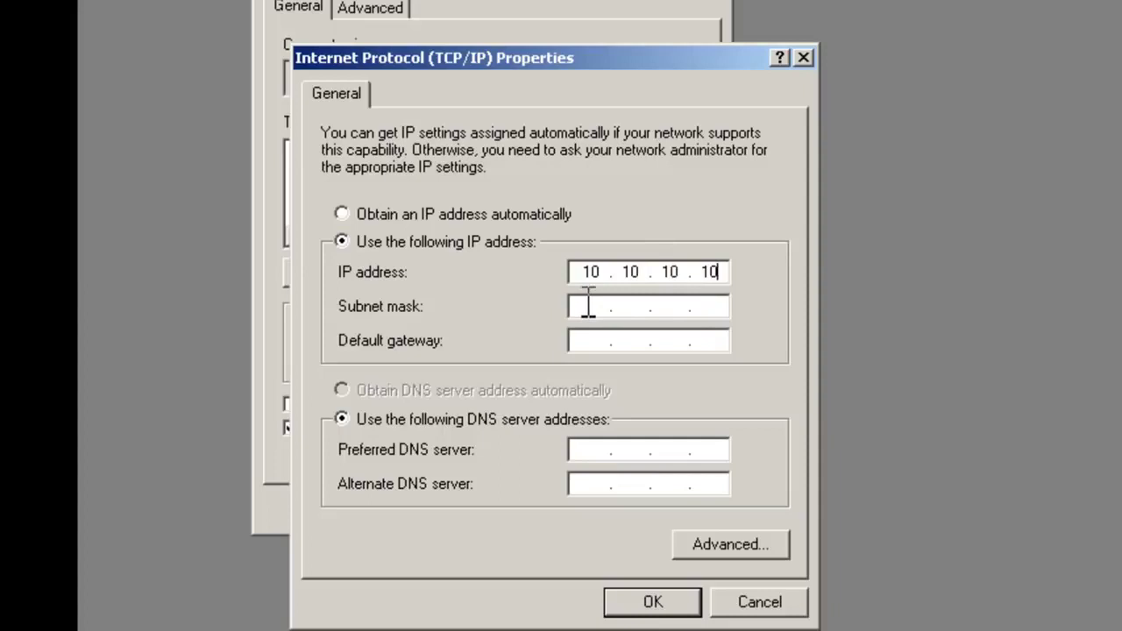
{"action": "left_click", "coordinate": [588, 305]}
{"action": "left_click", "coordinate": [634, 305]}
{"action": "type", "text": "255.2"}
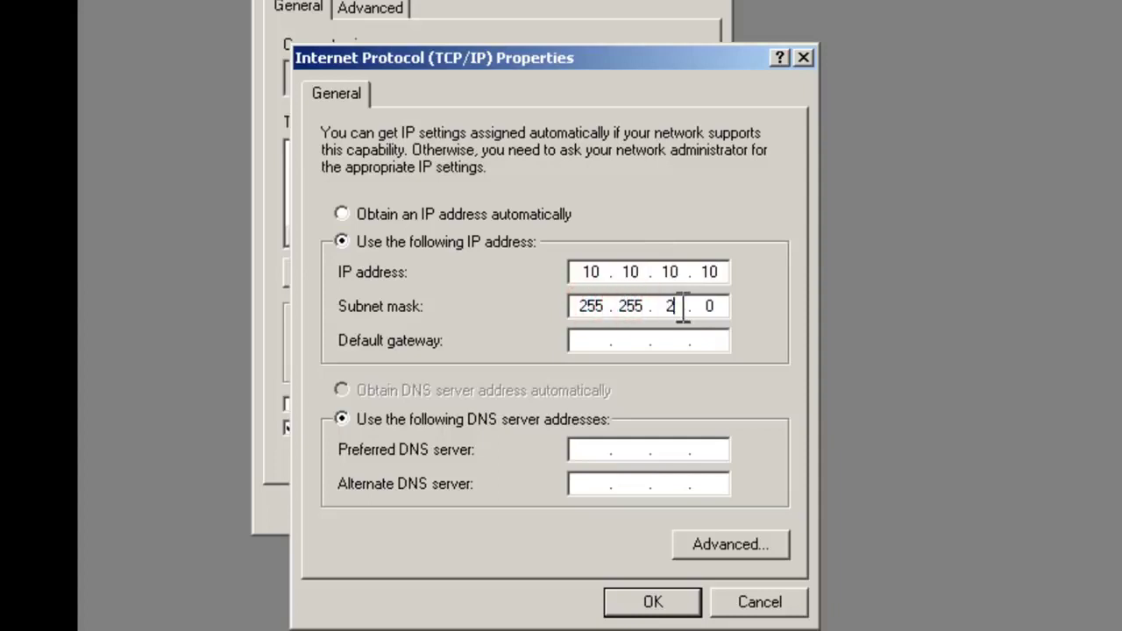
{"action": "type", "text": "55"}
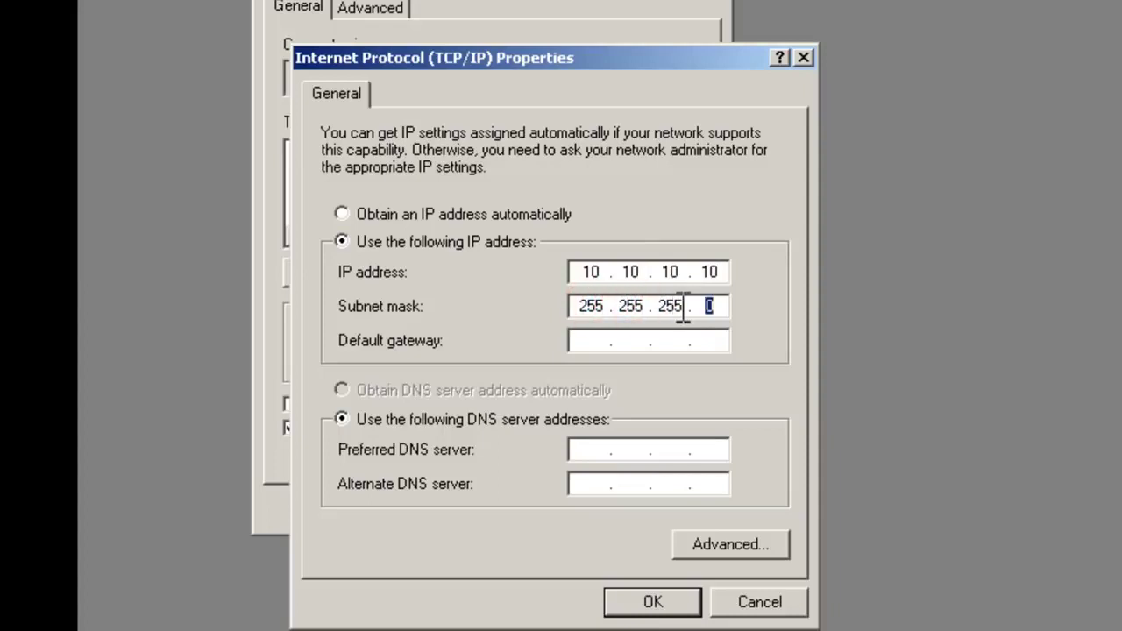
{"action": "left_click", "coordinate": [653, 602]}
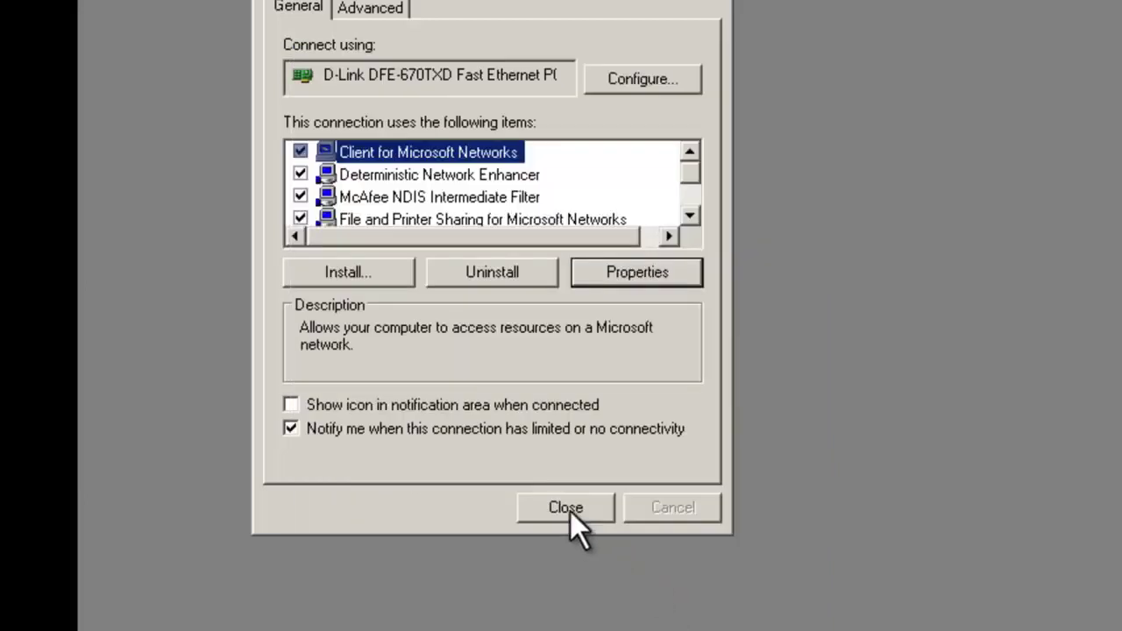
{"action": "left_click", "coordinate": [565, 508]}
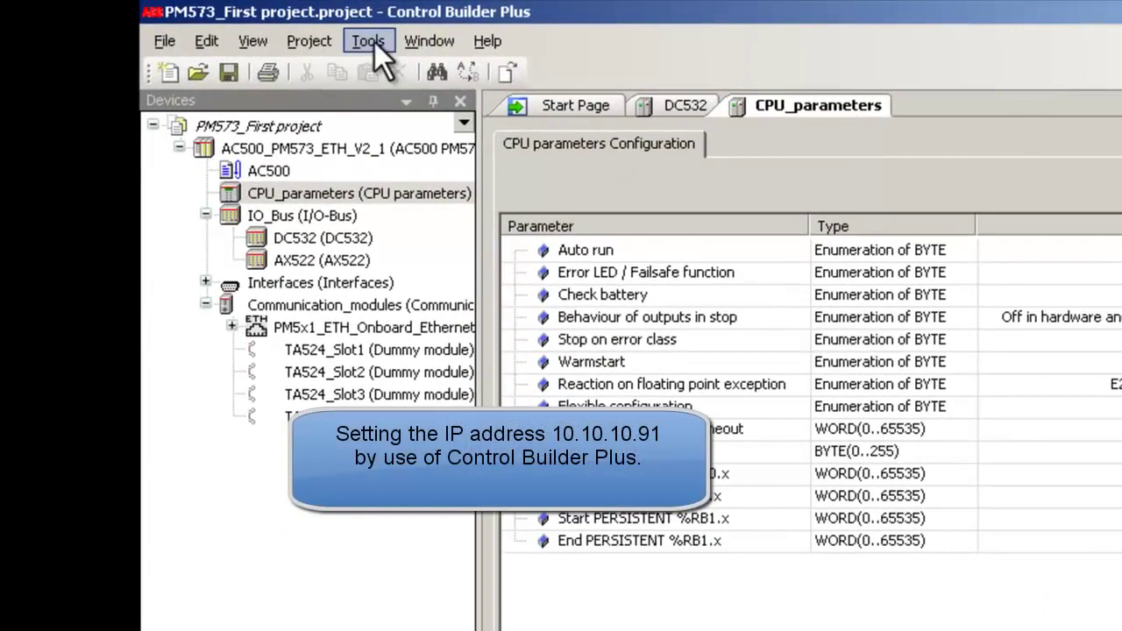
Scan the network with the IP config tool to find the PM573-ETH at 192.168.0.10
{"action": "left_click", "coordinate": [284, 26]}
{"action": "left_click", "coordinate": [406, 67]}
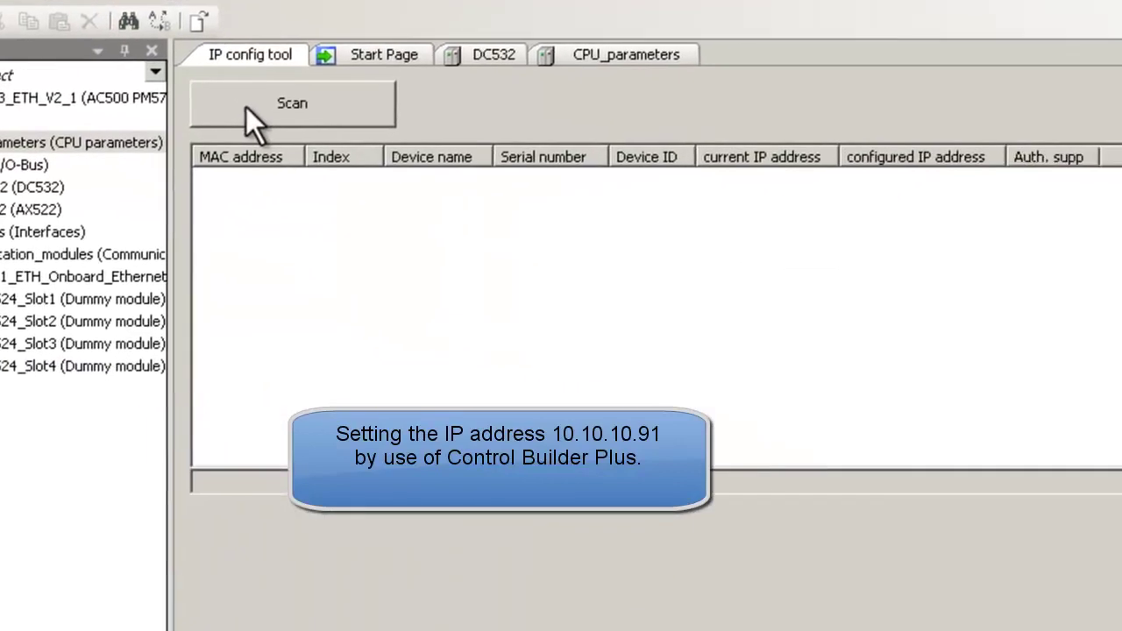
{"action": "left_click", "coordinate": [555, 158]}
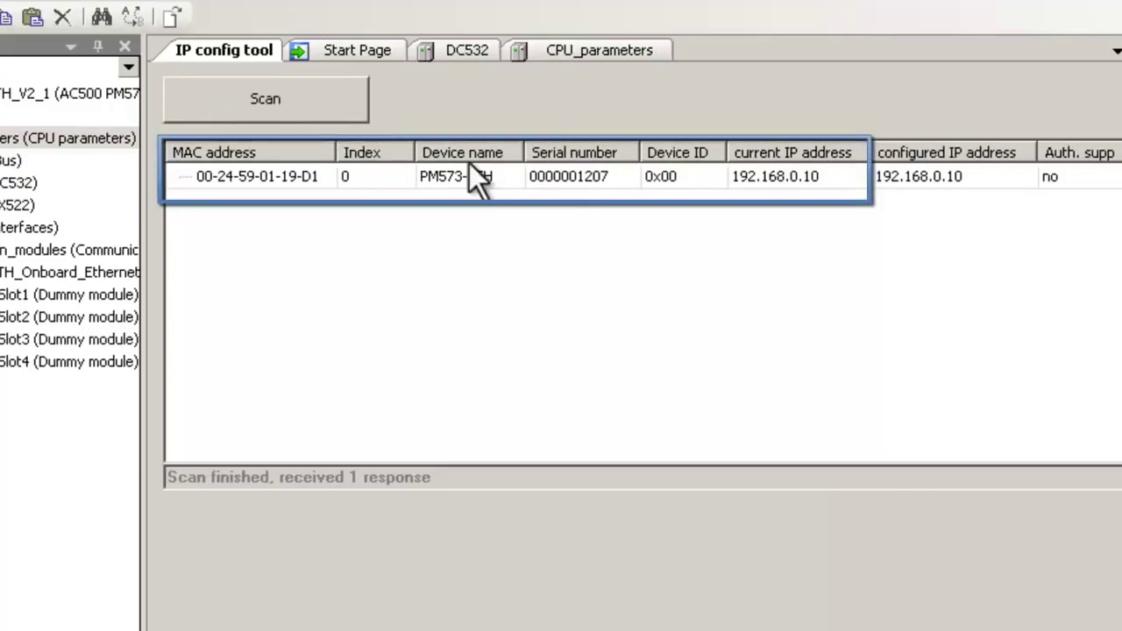
Give the found PM573-ETH IP address 10.10.10.91, send the configuration and accept the restart
{"action": "left_click", "coordinate": [739, 175]}
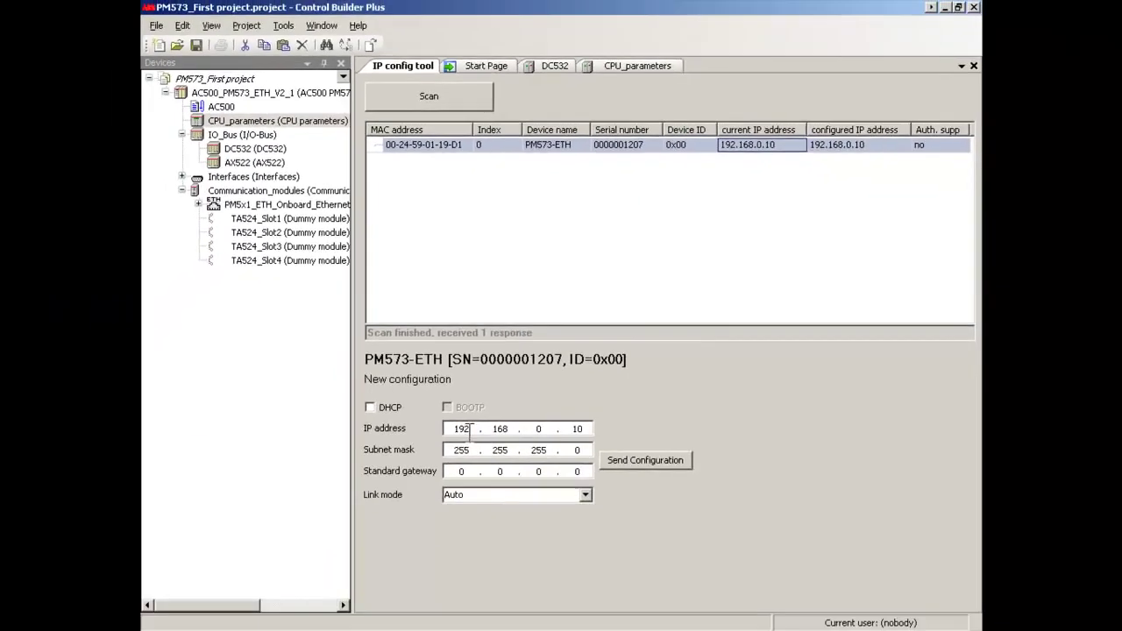
{"action": "double_click", "coordinate": [471, 430]}
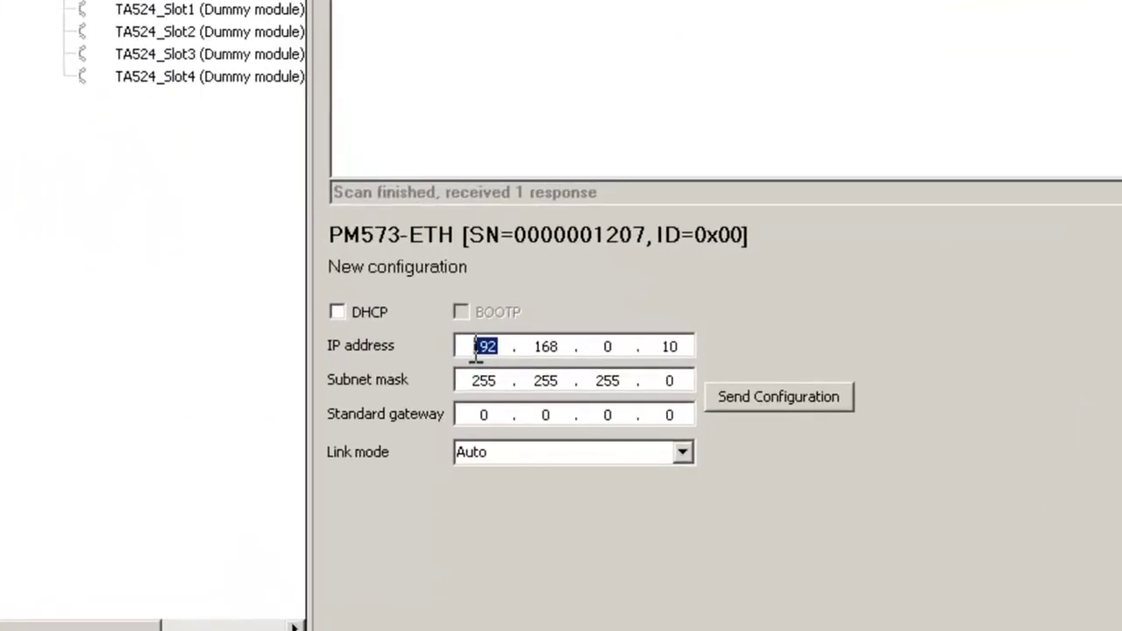
{"action": "type", "text": "10"}
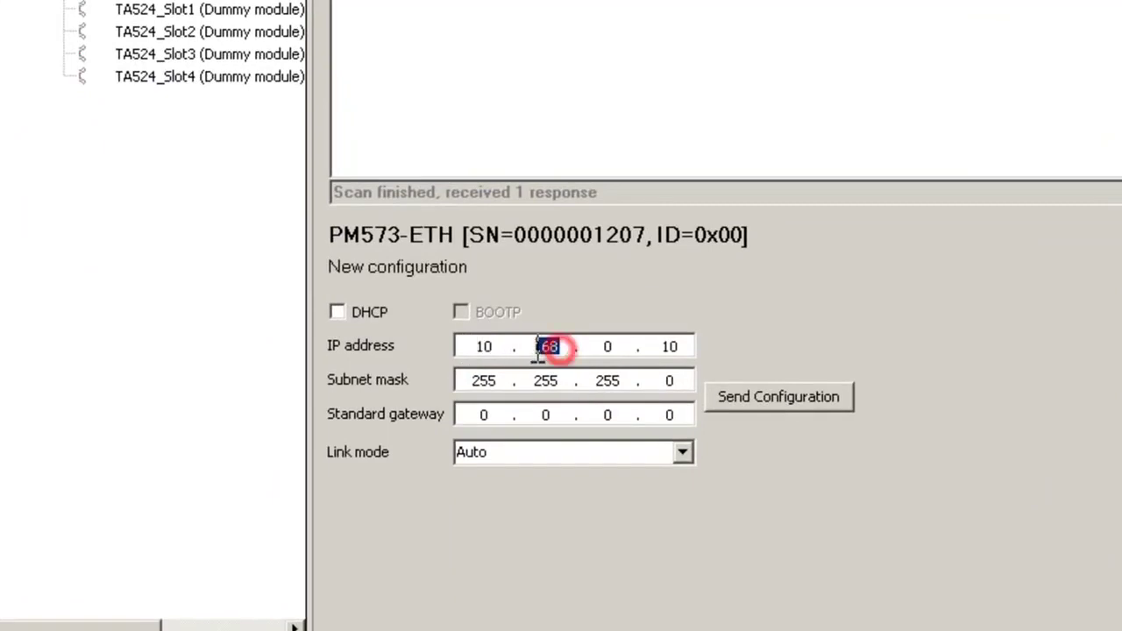
{"action": "type", "text": "10"}
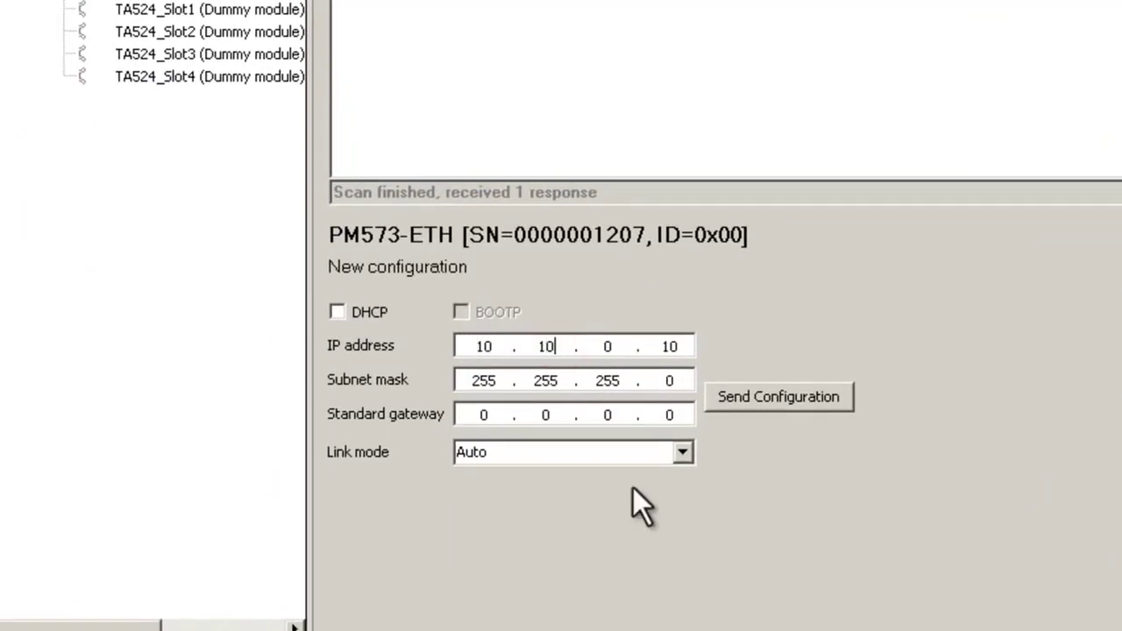
{"action": "type", "text": ".10.91"}
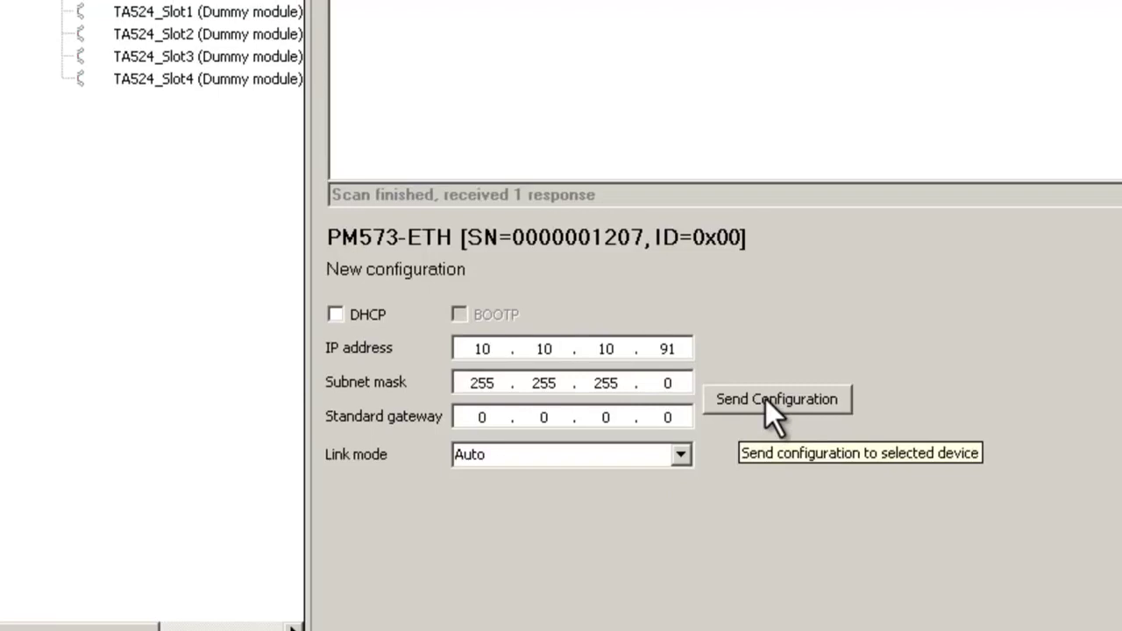
{"action": "left_click", "coordinate": [765, 399]}
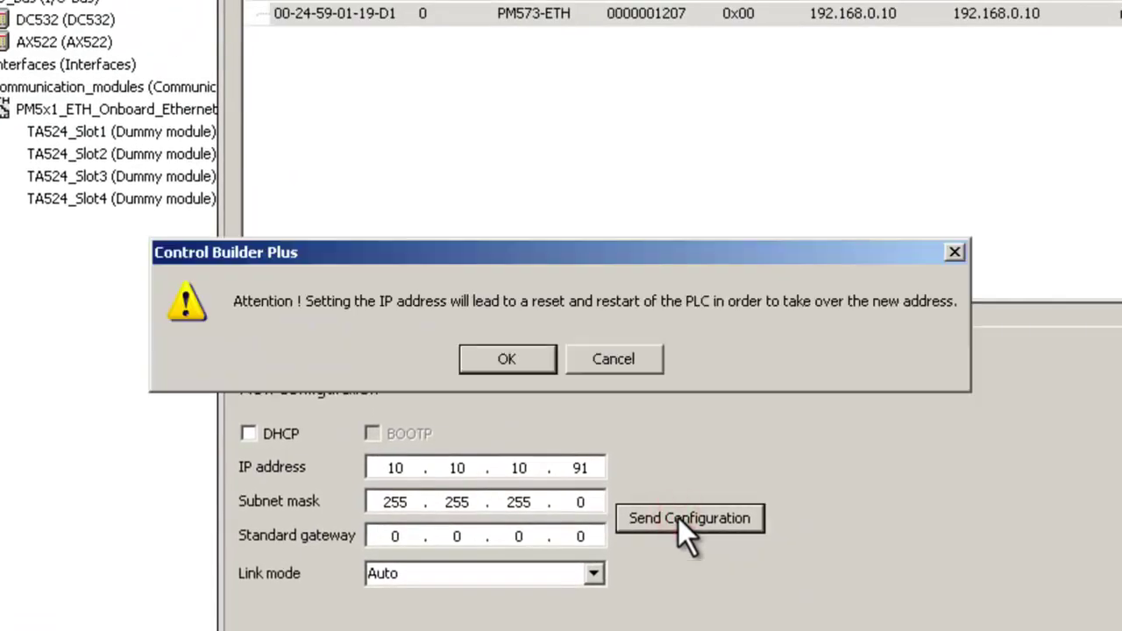
{"action": "left_click", "coordinate": [500, 358]}
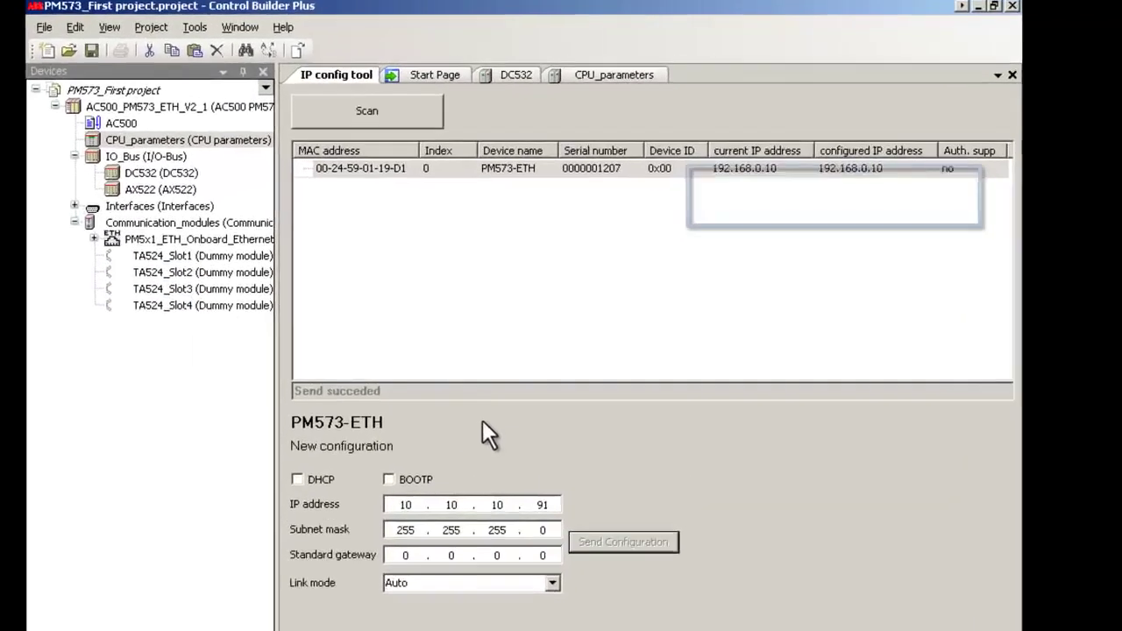
Rescan the network to confirm the PM573-ETH now answers at 10.10.10.91
{"action": "left_click", "coordinate": [392, 109]}
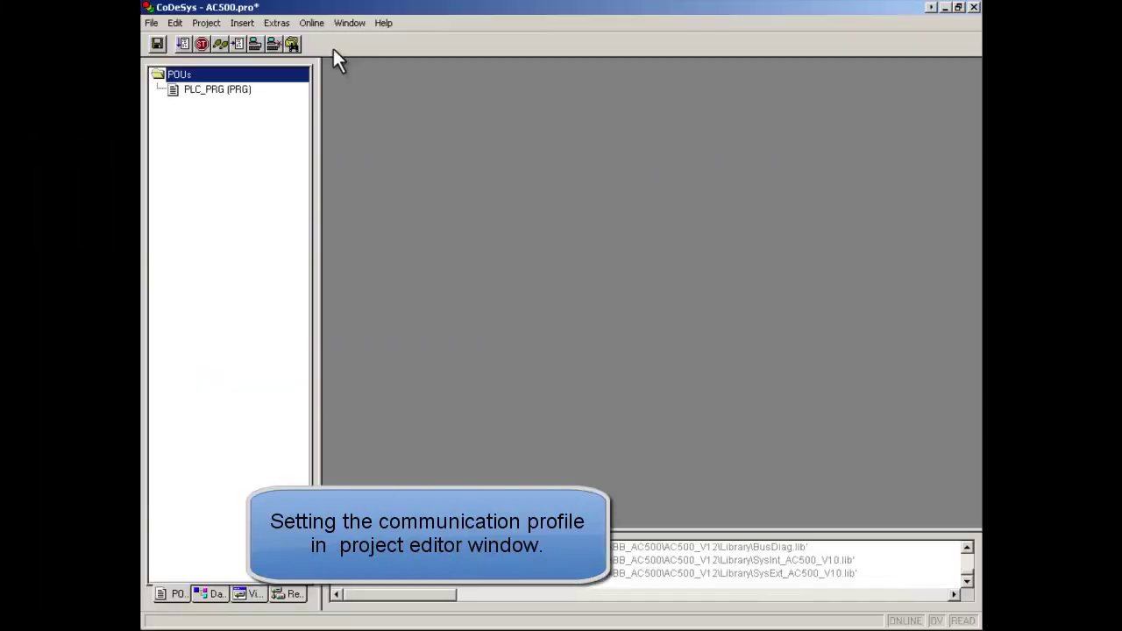
In Communication Parameters, add a channel named AC500_TCP/IP with Tcp/Ip as its device
{"action": "left_click", "coordinate": [313, 23]}
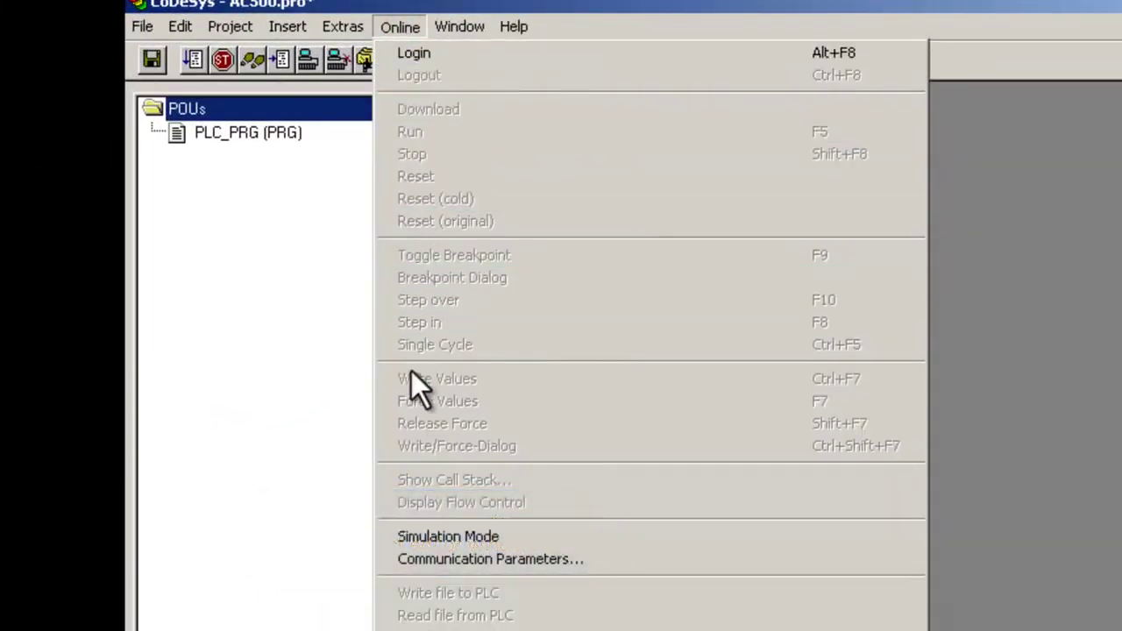
{"action": "left_click", "coordinate": [413, 560]}
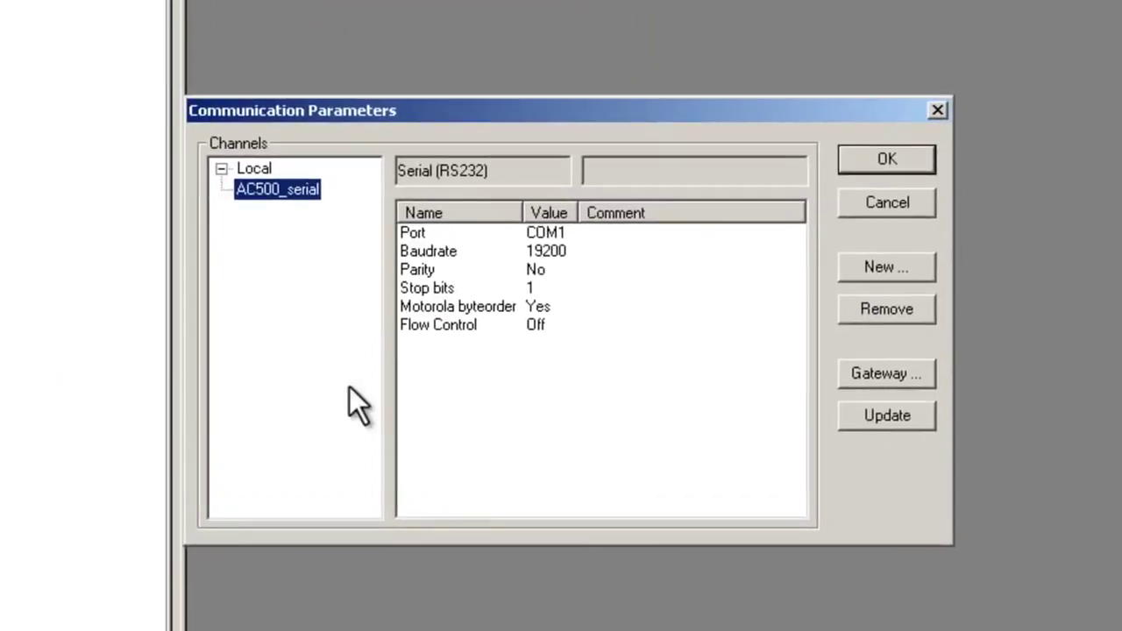
{"action": "left_click", "coordinate": [847, 205]}
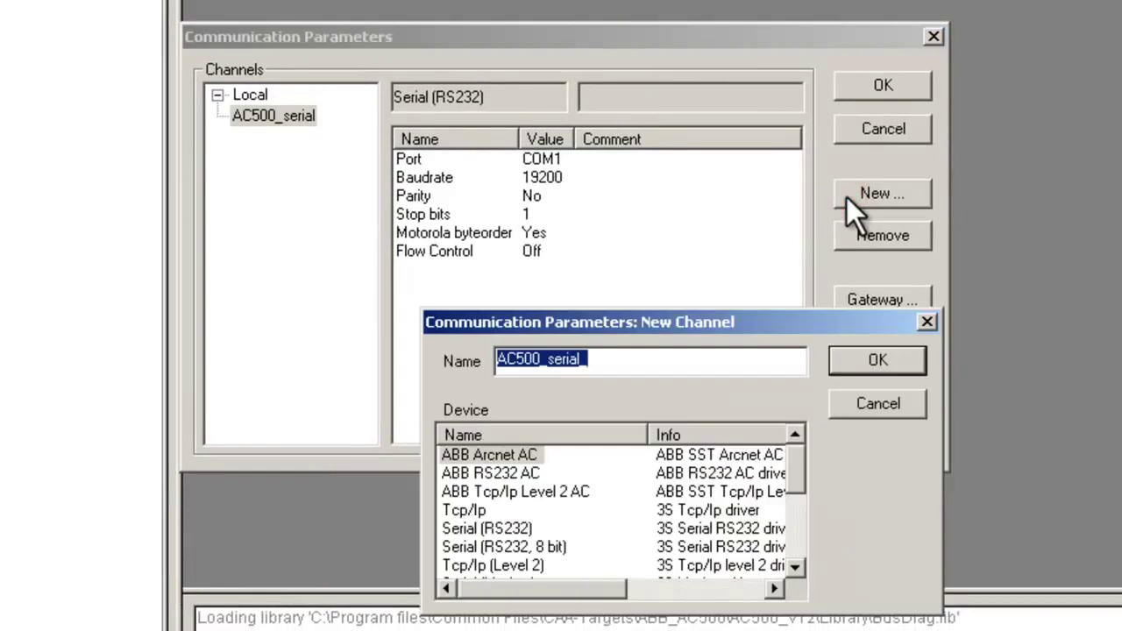
{"action": "left_click", "coordinate": [589, 359]}
{"action": "left_click_drag", "start_coordinate": [589, 360], "coordinate": [548, 361]}
{"action": "type", "text": "TC"}
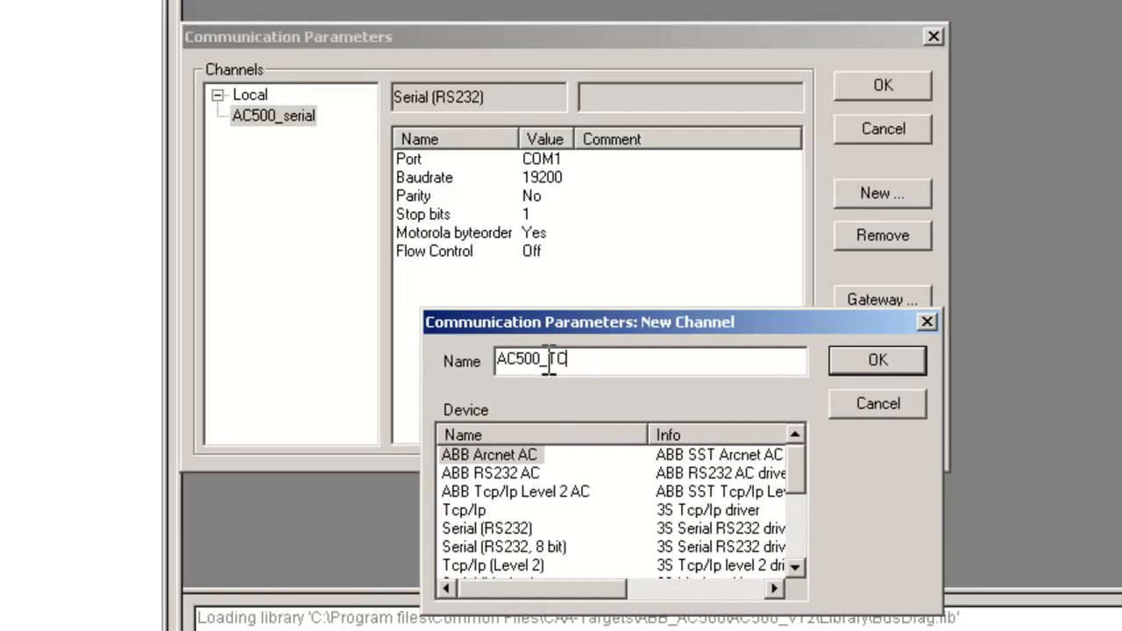
{"action": "type", "text": "P/IP"}
{"action": "left_click", "coordinate": [465, 510]}
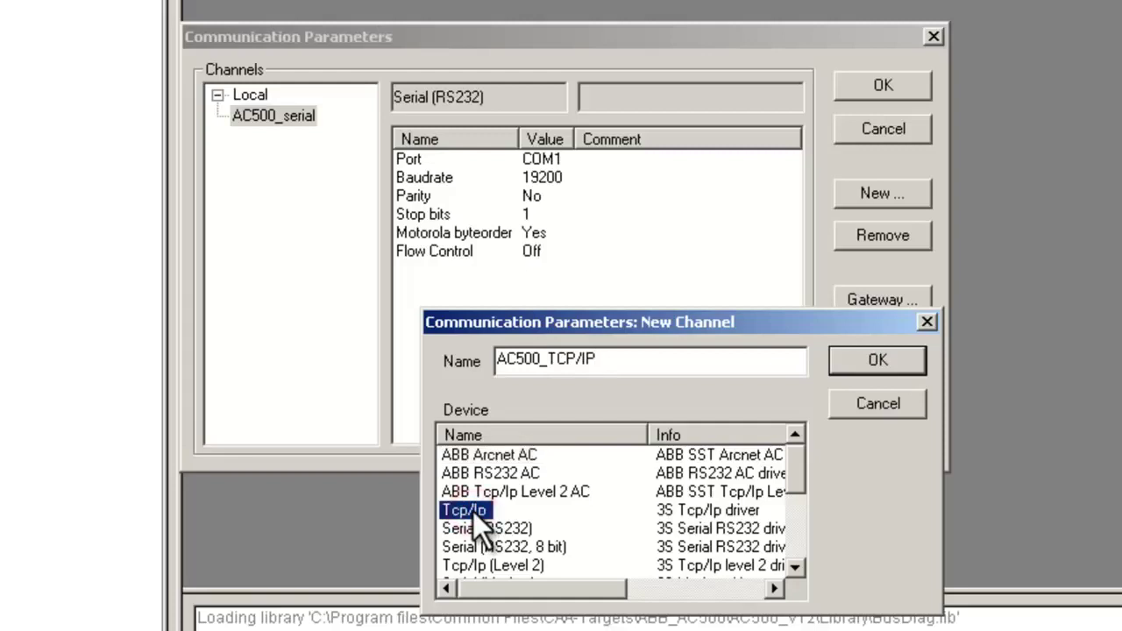
{"action": "left_click", "coordinate": [852, 365]}
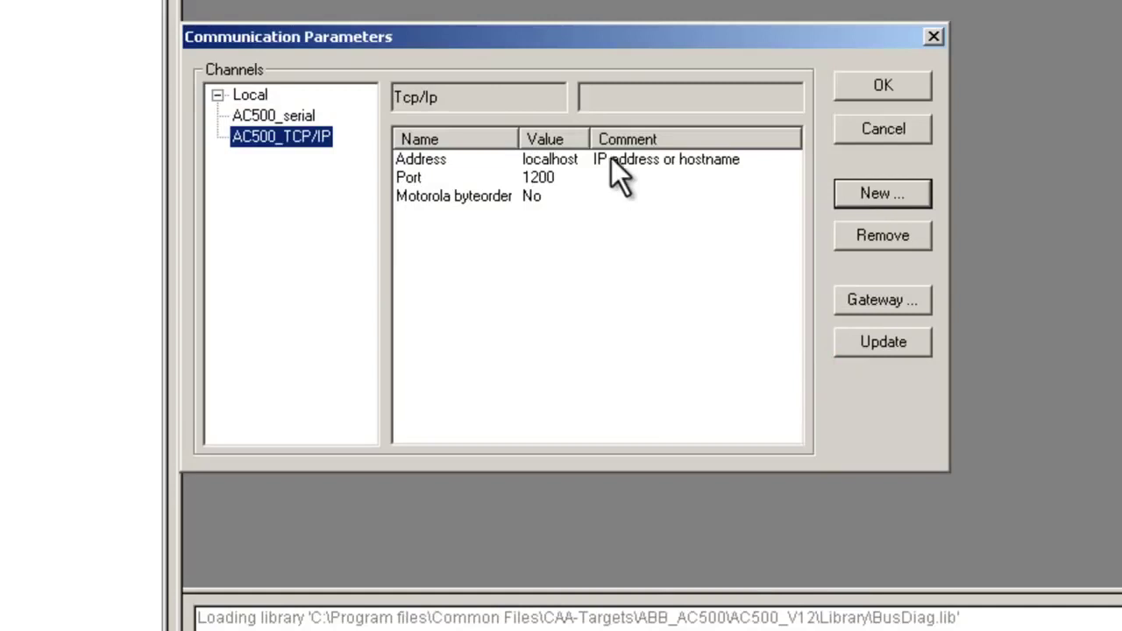
Set the AC500_TCP/IP channel's address to 10.10.10.91
{"action": "left_click_drag", "start_coordinate": [589, 138], "coordinate": [650, 140]}
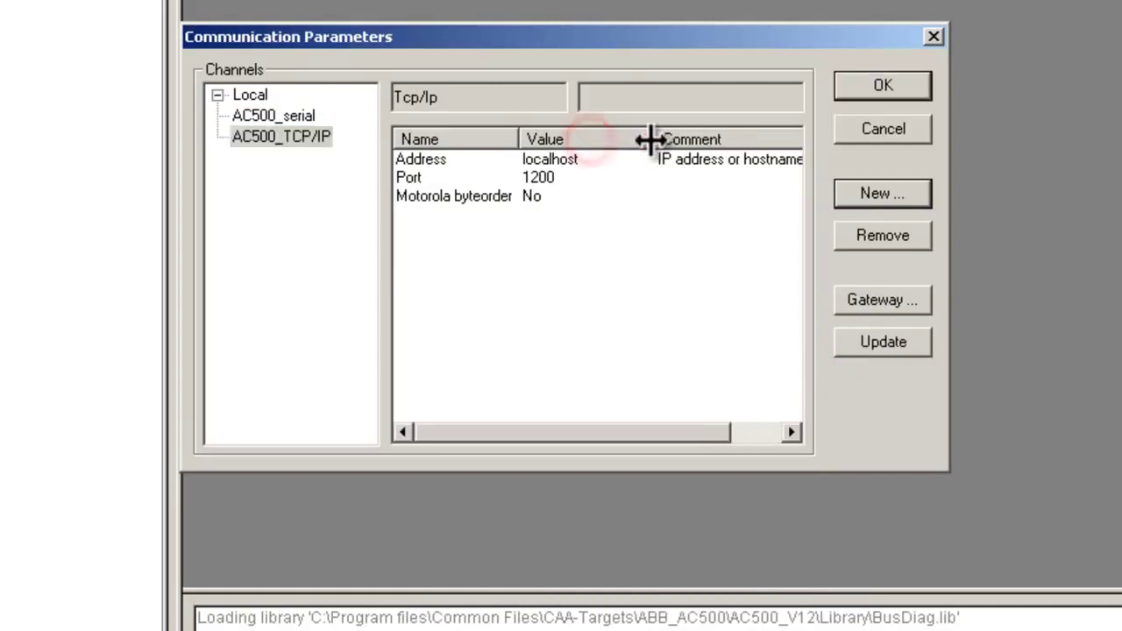
{"action": "left_click", "coordinate": [582, 159]}
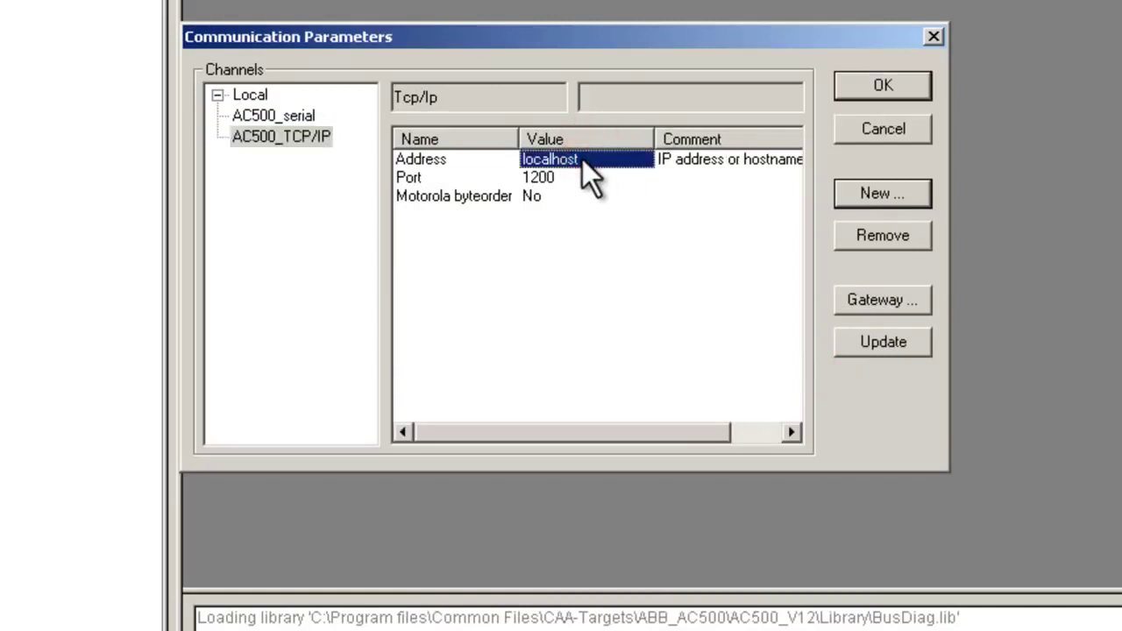
{"action": "left_click", "coordinate": [582, 159]}
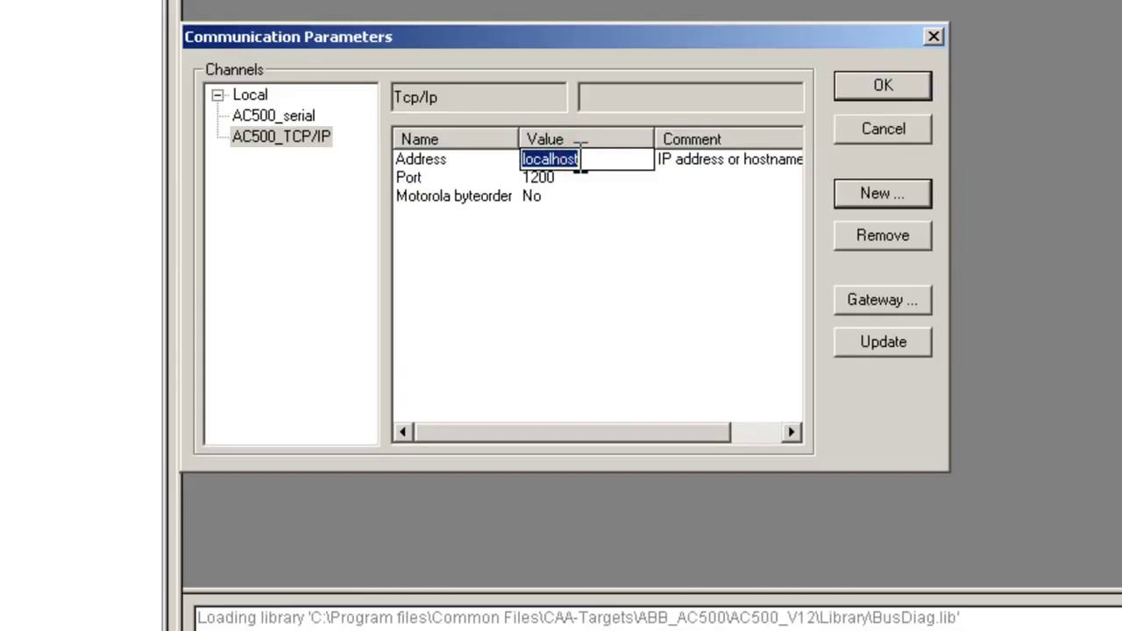
{"action": "type", "text": "10.10"}
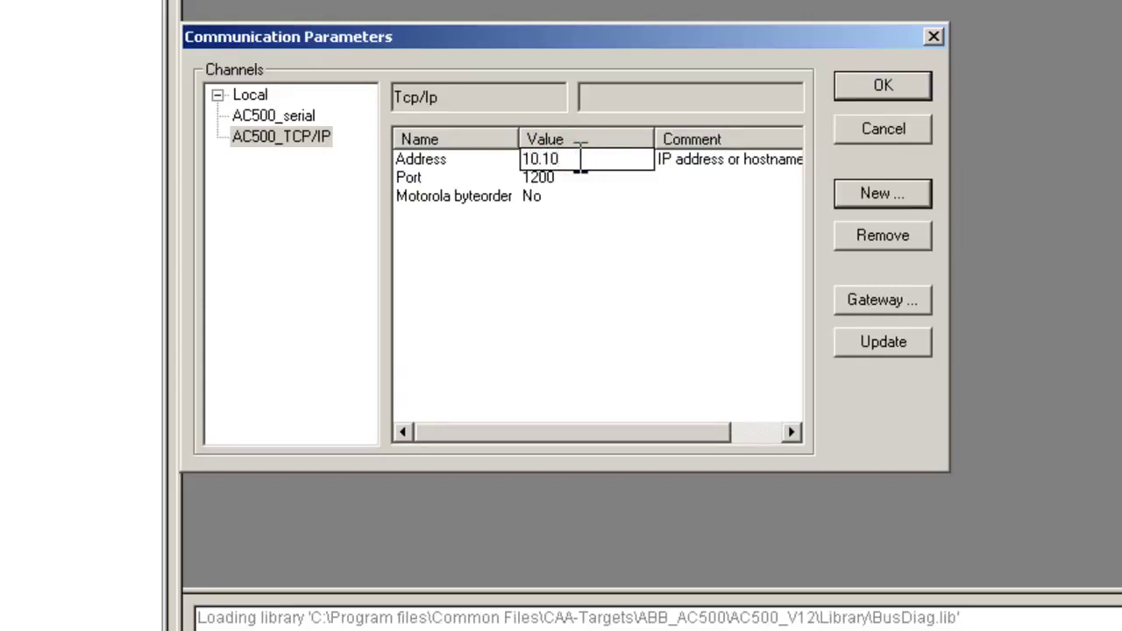
{"action": "type", "text": ".10.91"}
{"action": "left_click", "coordinate": [649, 183]}
Change the channel's port to 1201 and Motorola byteorder to Yes, then accept the settings
{"action": "left_click", "coordinate": [568, 178]}
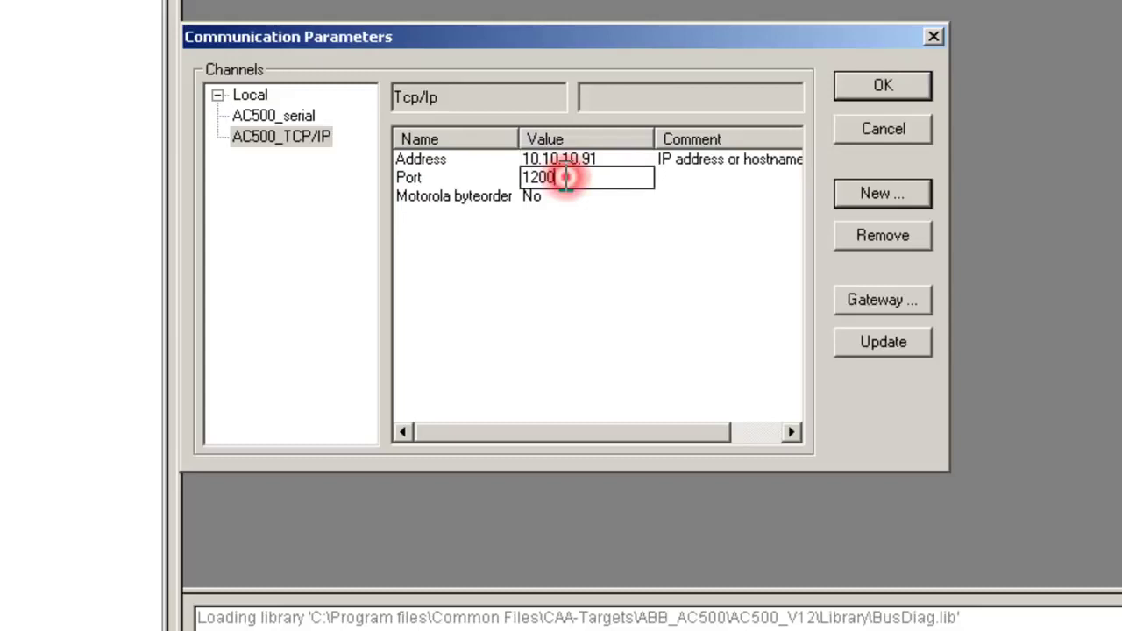
{"action": "key", "text": "BackSpace"}
{"action": "type", "text": "1"}
{"action": "left_click", "coordinate": [556, 202]}
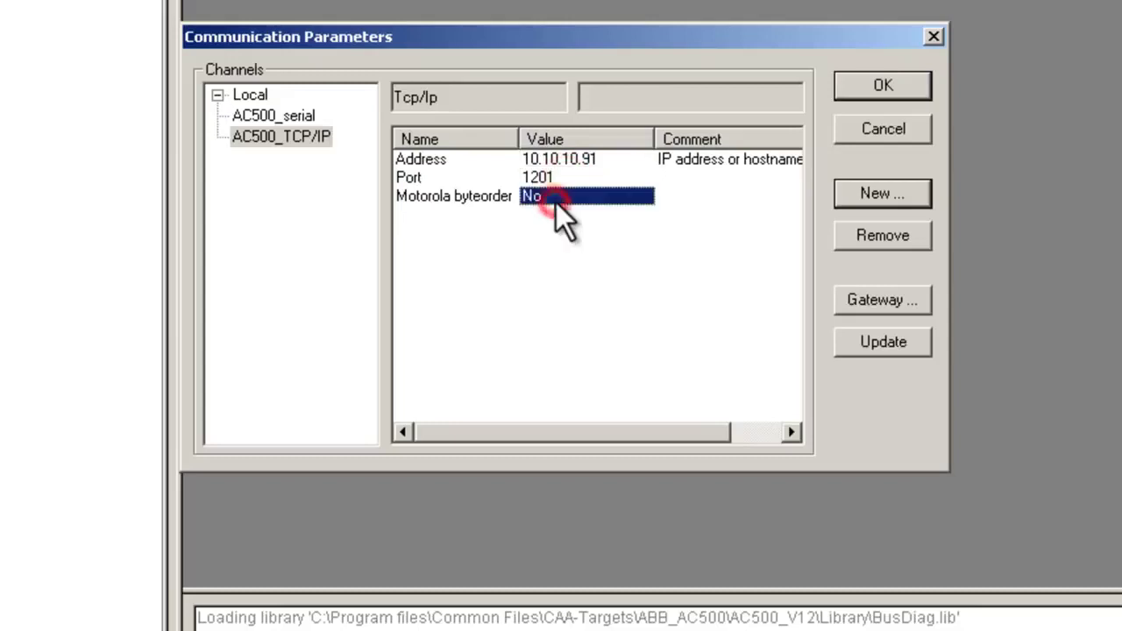
{"action": "left_click", "coordinate": [556, 196]}
{"action": "left_click", "coordinate": [555, 195]}
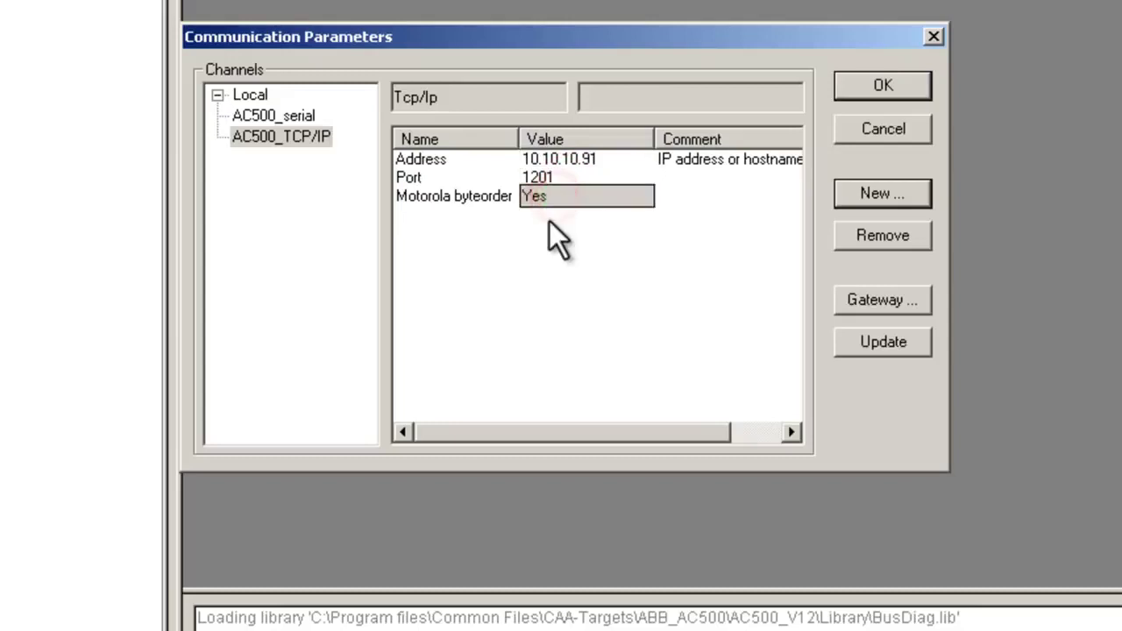
{"action": "left_click", "coordinate": [546, 232]}
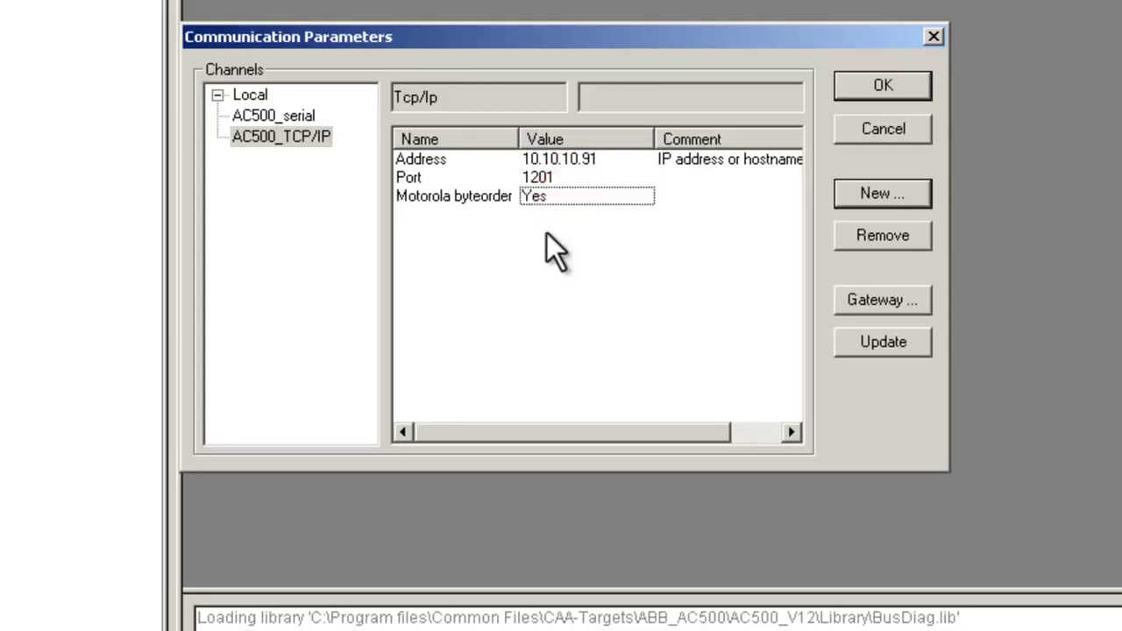
{"action": "left_click", "coordinate": [851, 91]}
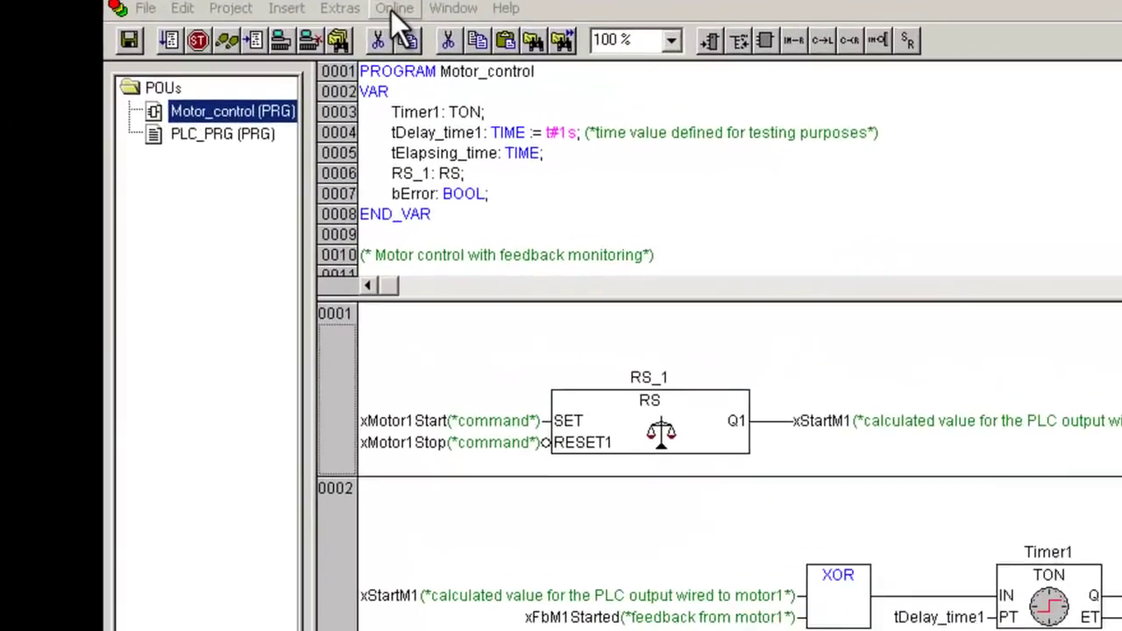
Confirm AC500_TCP/IP as the project's channel in Online > Communication Parameters
{"action": "left_click", "coordinate": [393, 9]}
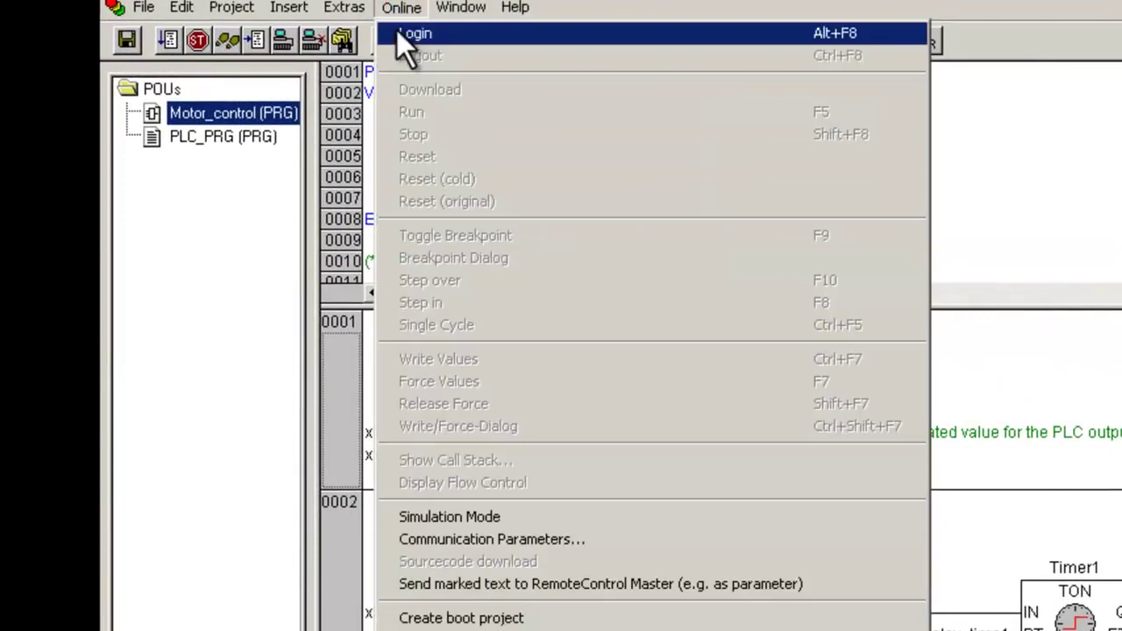
{"action": "left_click", "coordinate": [451, 538]}
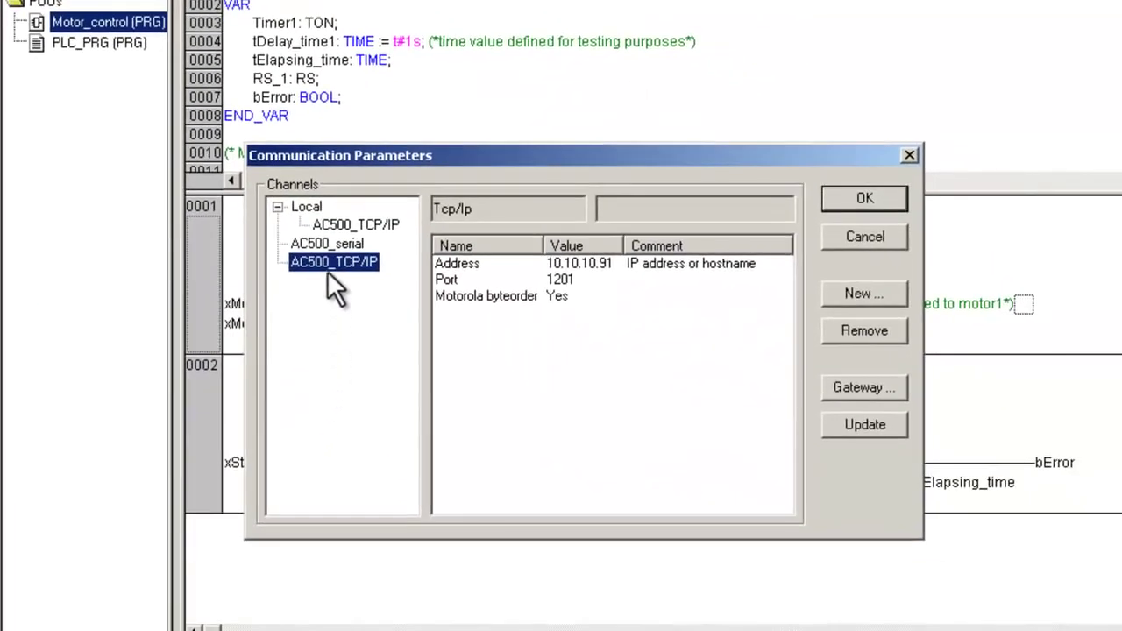
{"action": "left_click", "coordinate": [880, 194]}
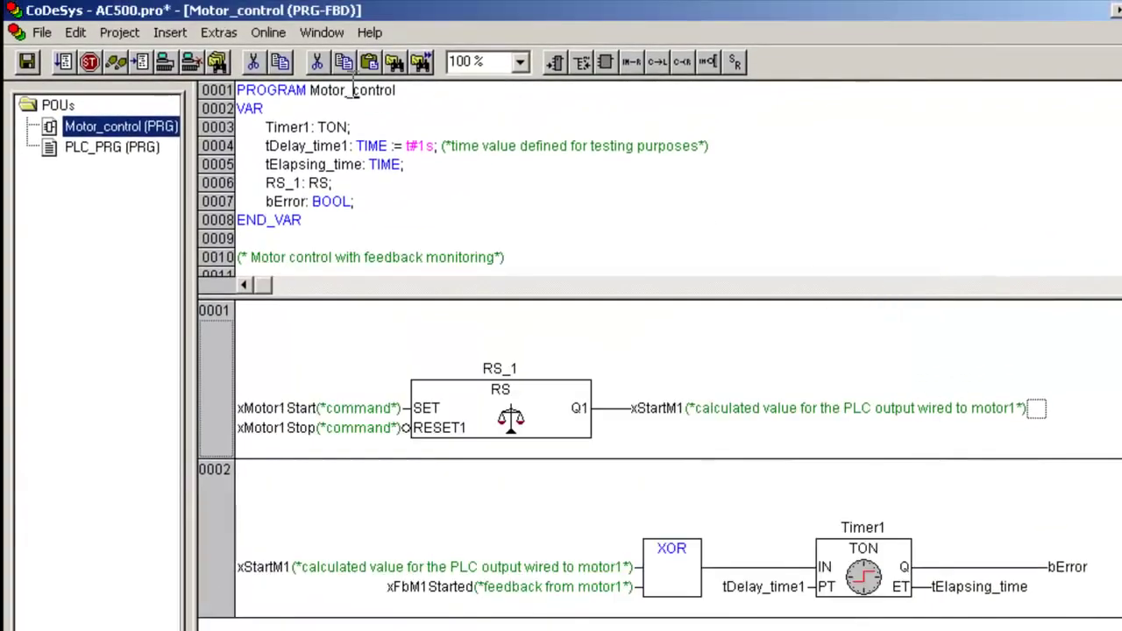
Log in to the AC500 and agree to download the Motor_control program
{"action": "left_click", "coordinate": [269, 32]}
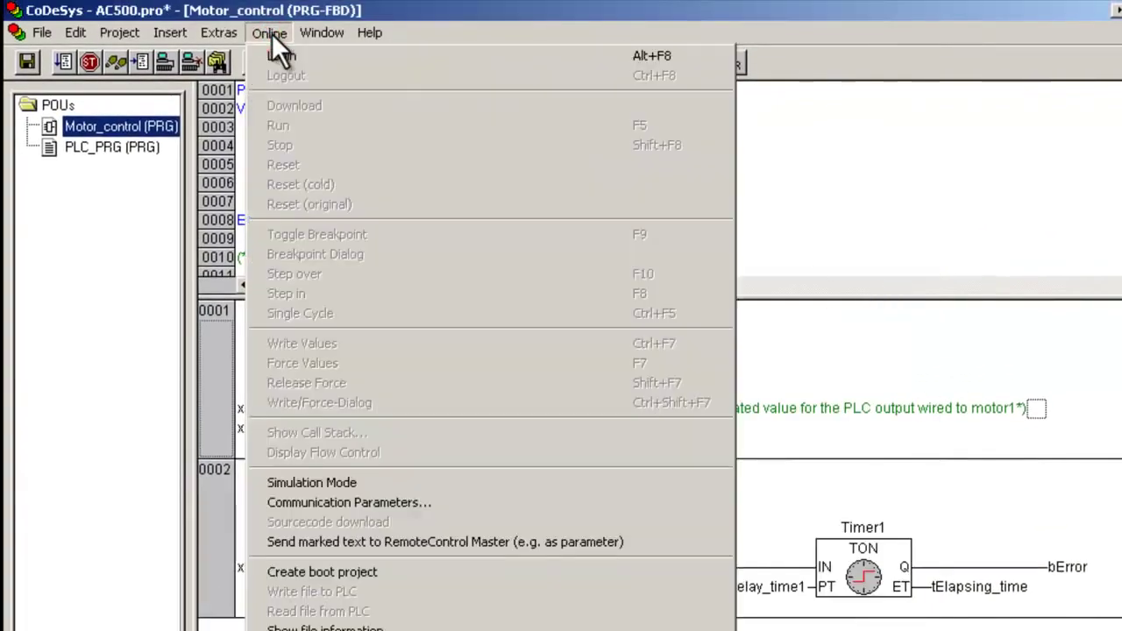
{"action": "left_click", "coordinate": [273, 56]}
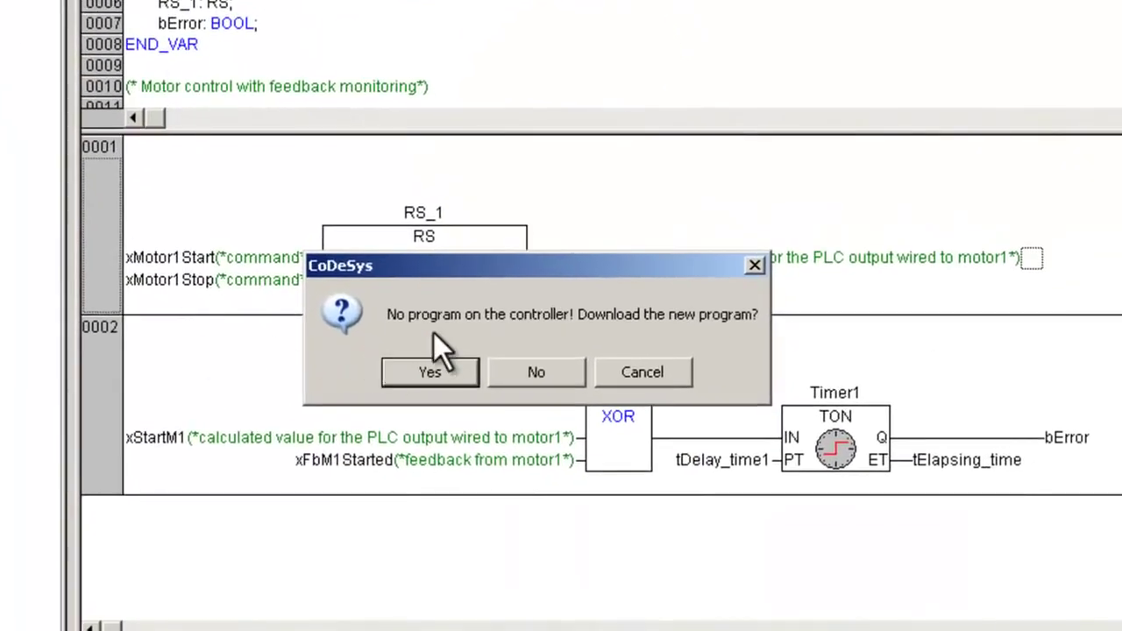
{"action": "left_click", "coordinate": [435, 379]}
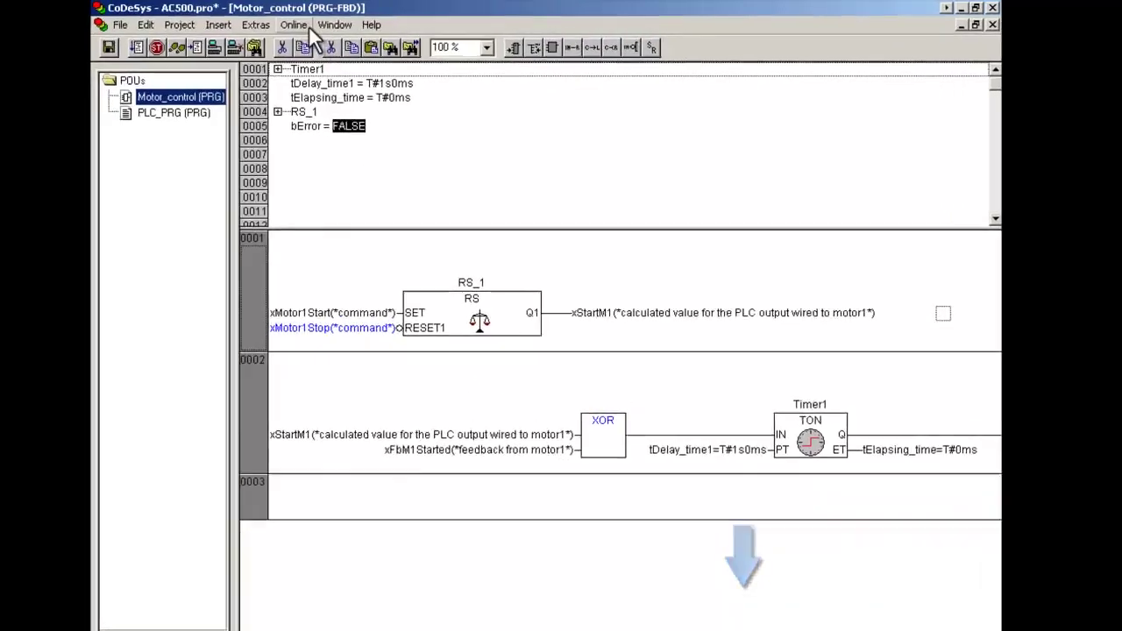
Start the Motor_control program running on the PLC with Online > Run
{"action": "left_click", "coordinate": [336, 22]}
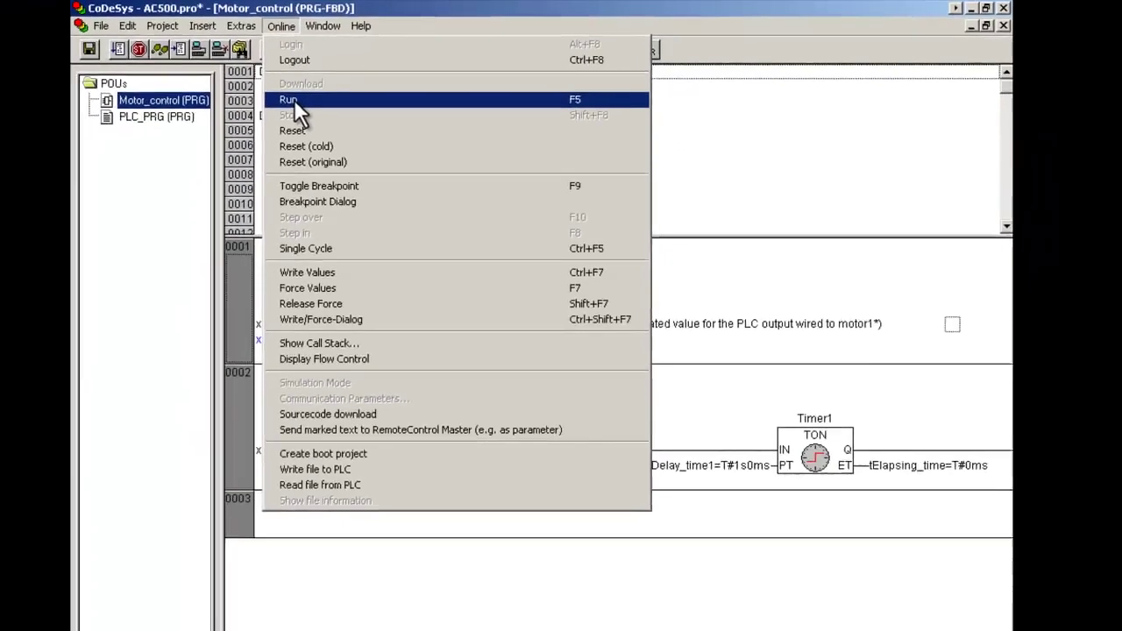
{"action": "left_click", "coordinate": [212, 116]}
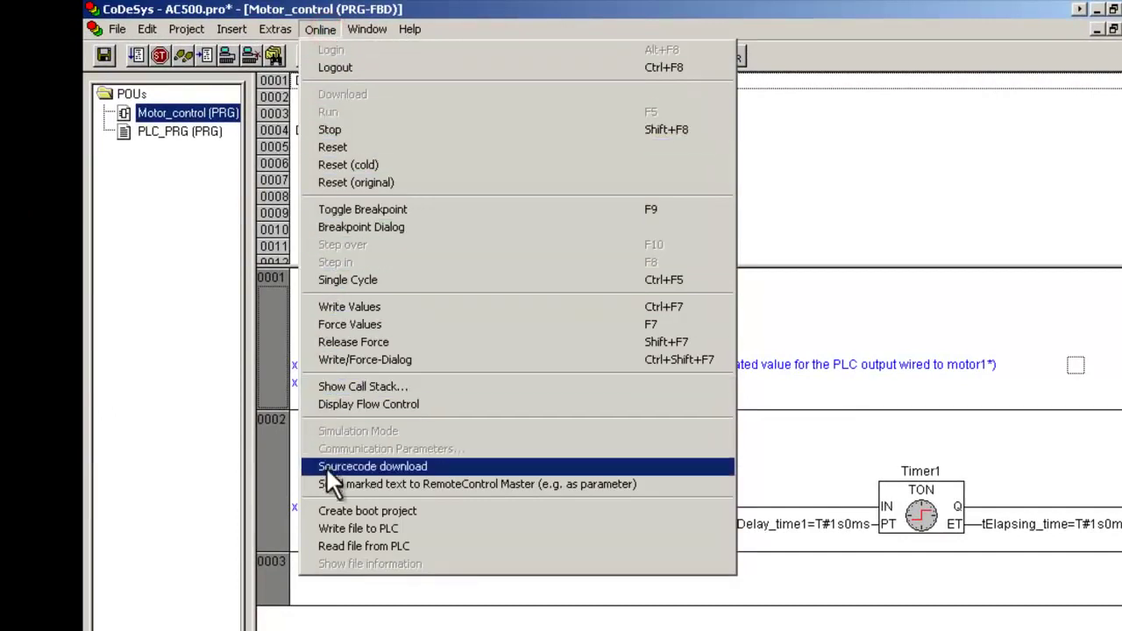
Create a boot project on the AC500 from the running Motor_control program
{"action": "left_click", "coordinate": [326, 507]}
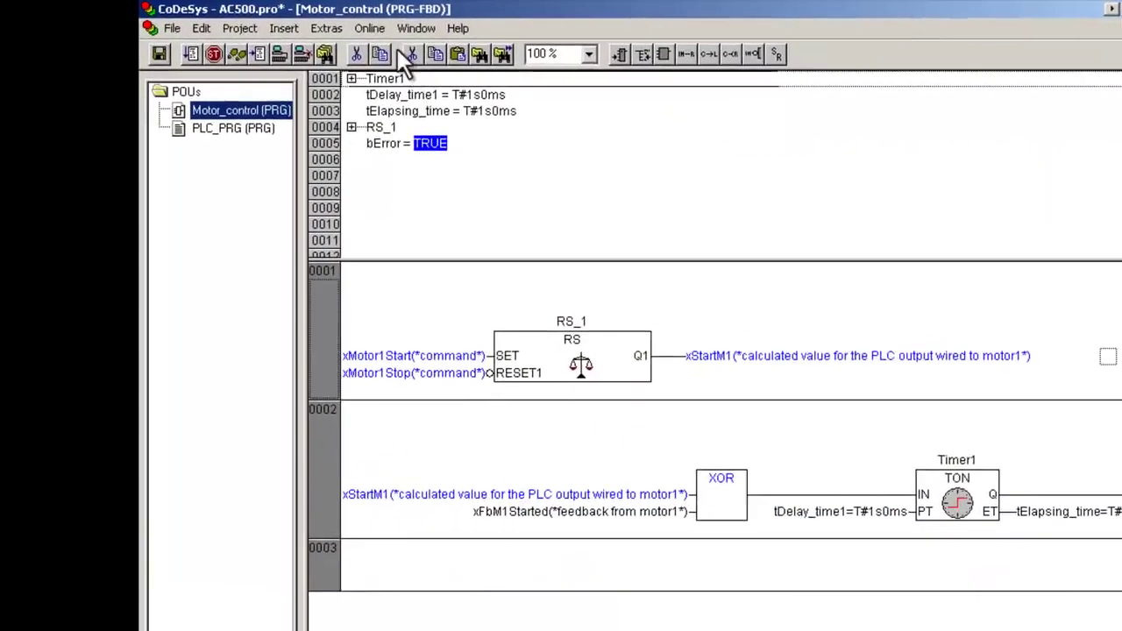
Log out of the AC500 to return Motor_control to offline editing
{"action": "left_click", "coordinate": [385, 27]}
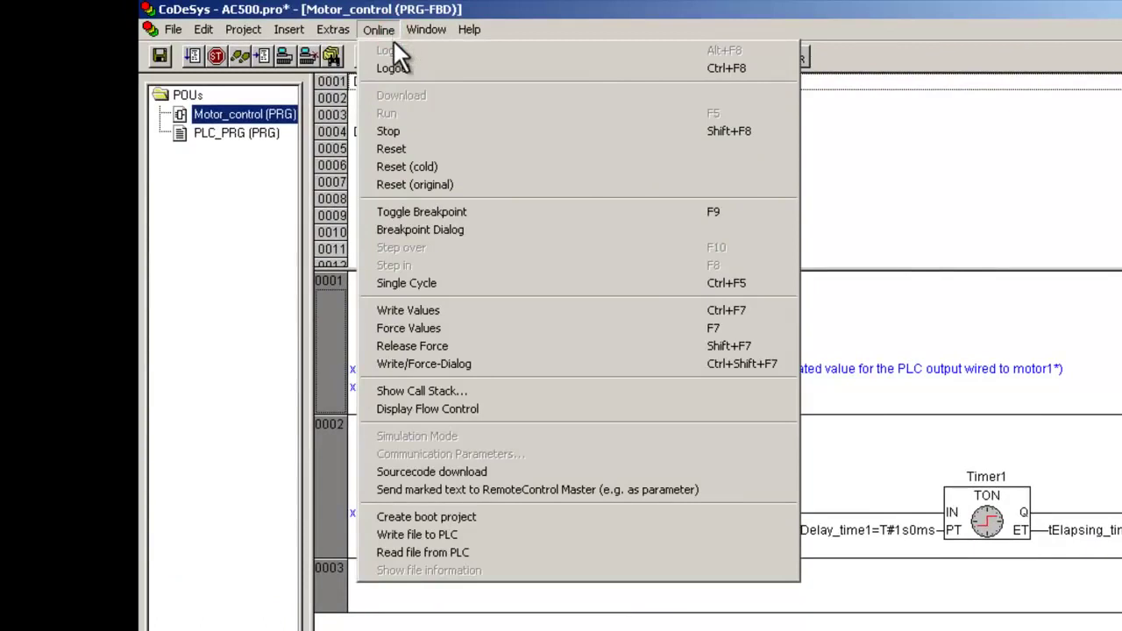
{"action": "left_click", "coordinate": [394, 68]}
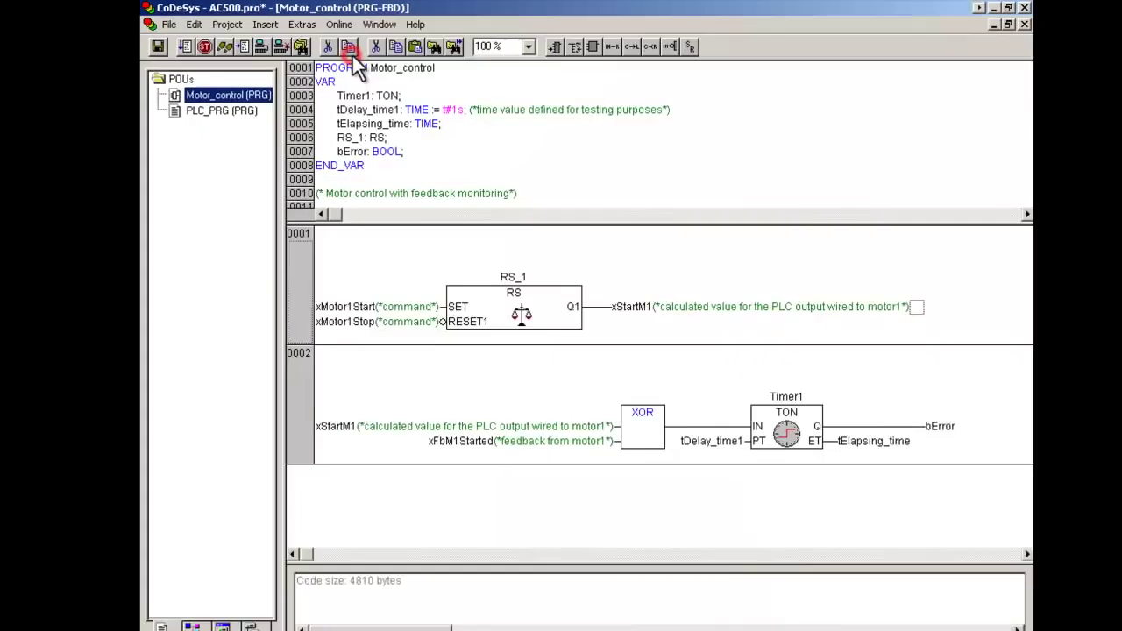